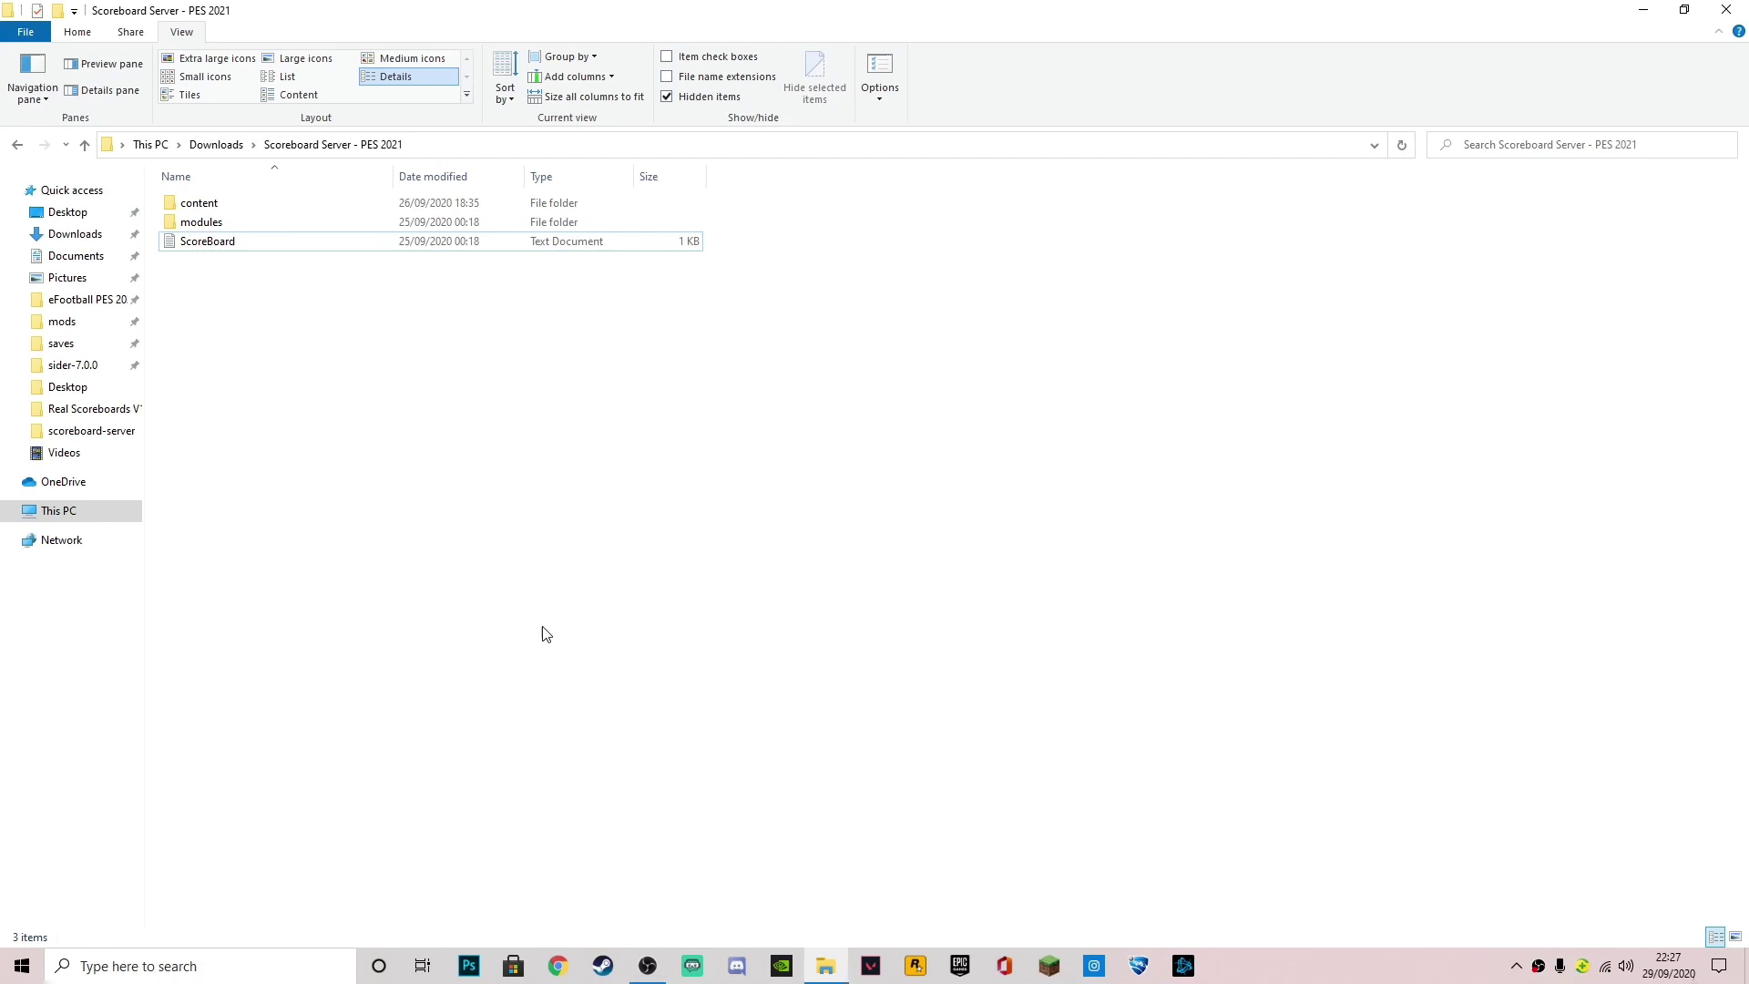
right_click(266, 199)
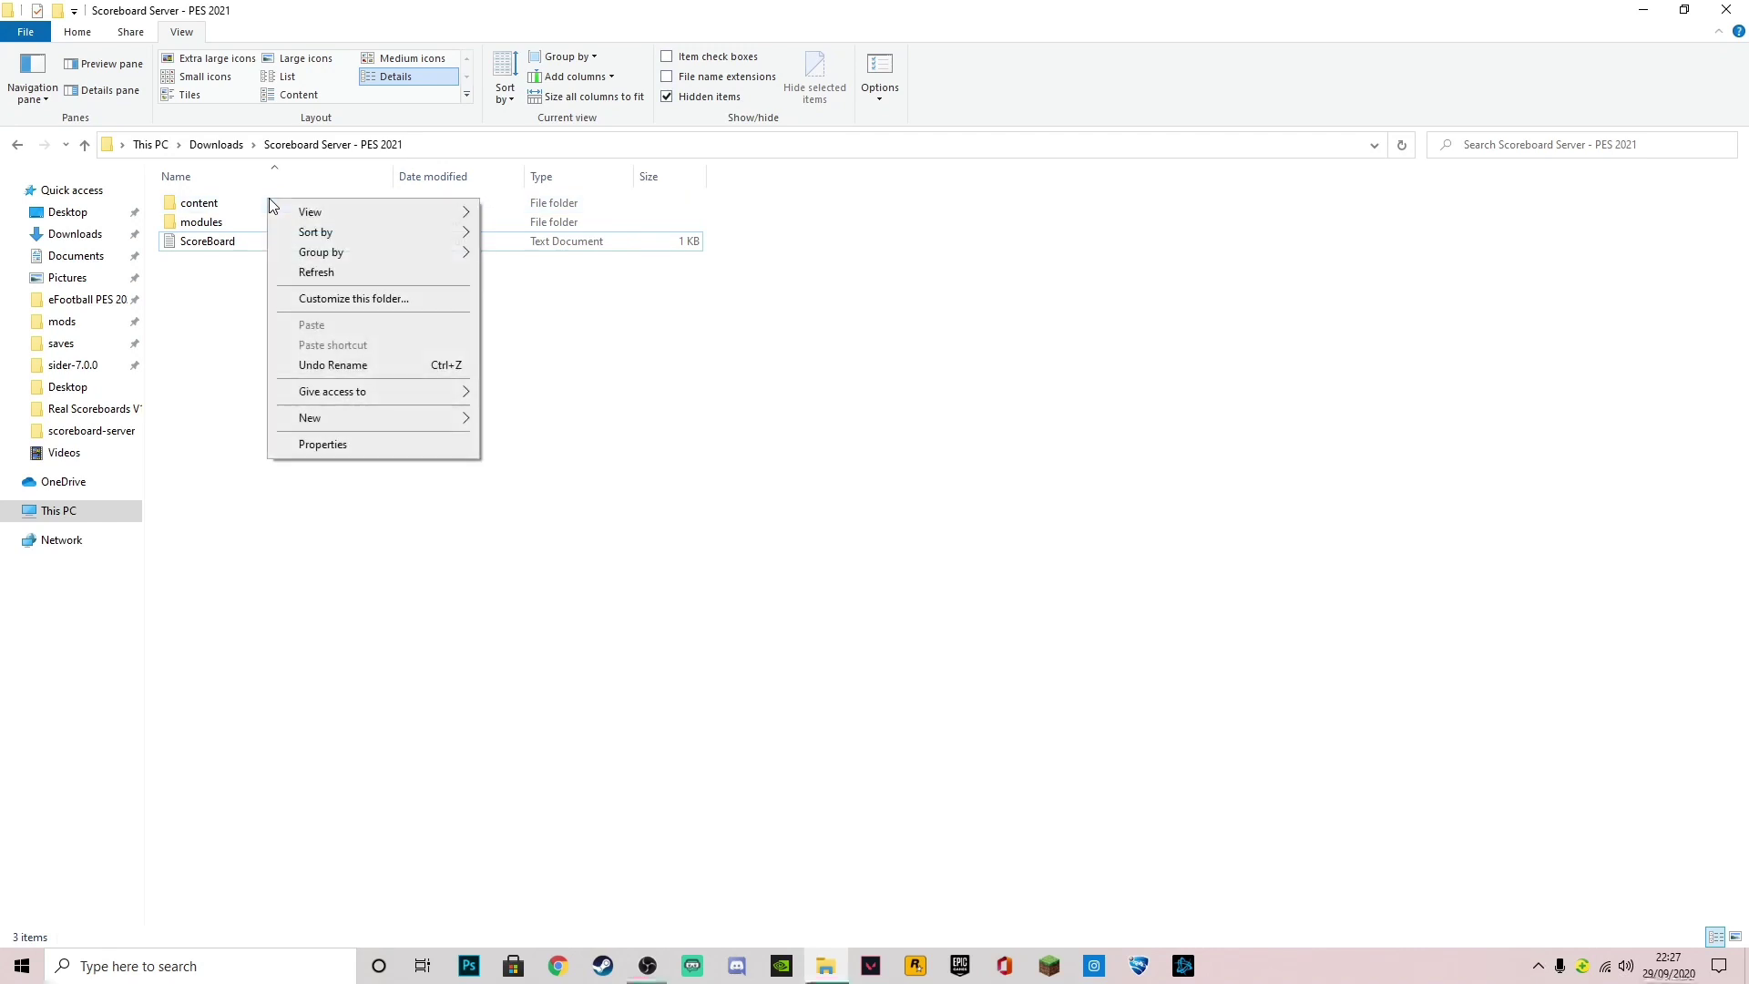
click(202, 305)
right_click(196, 203)
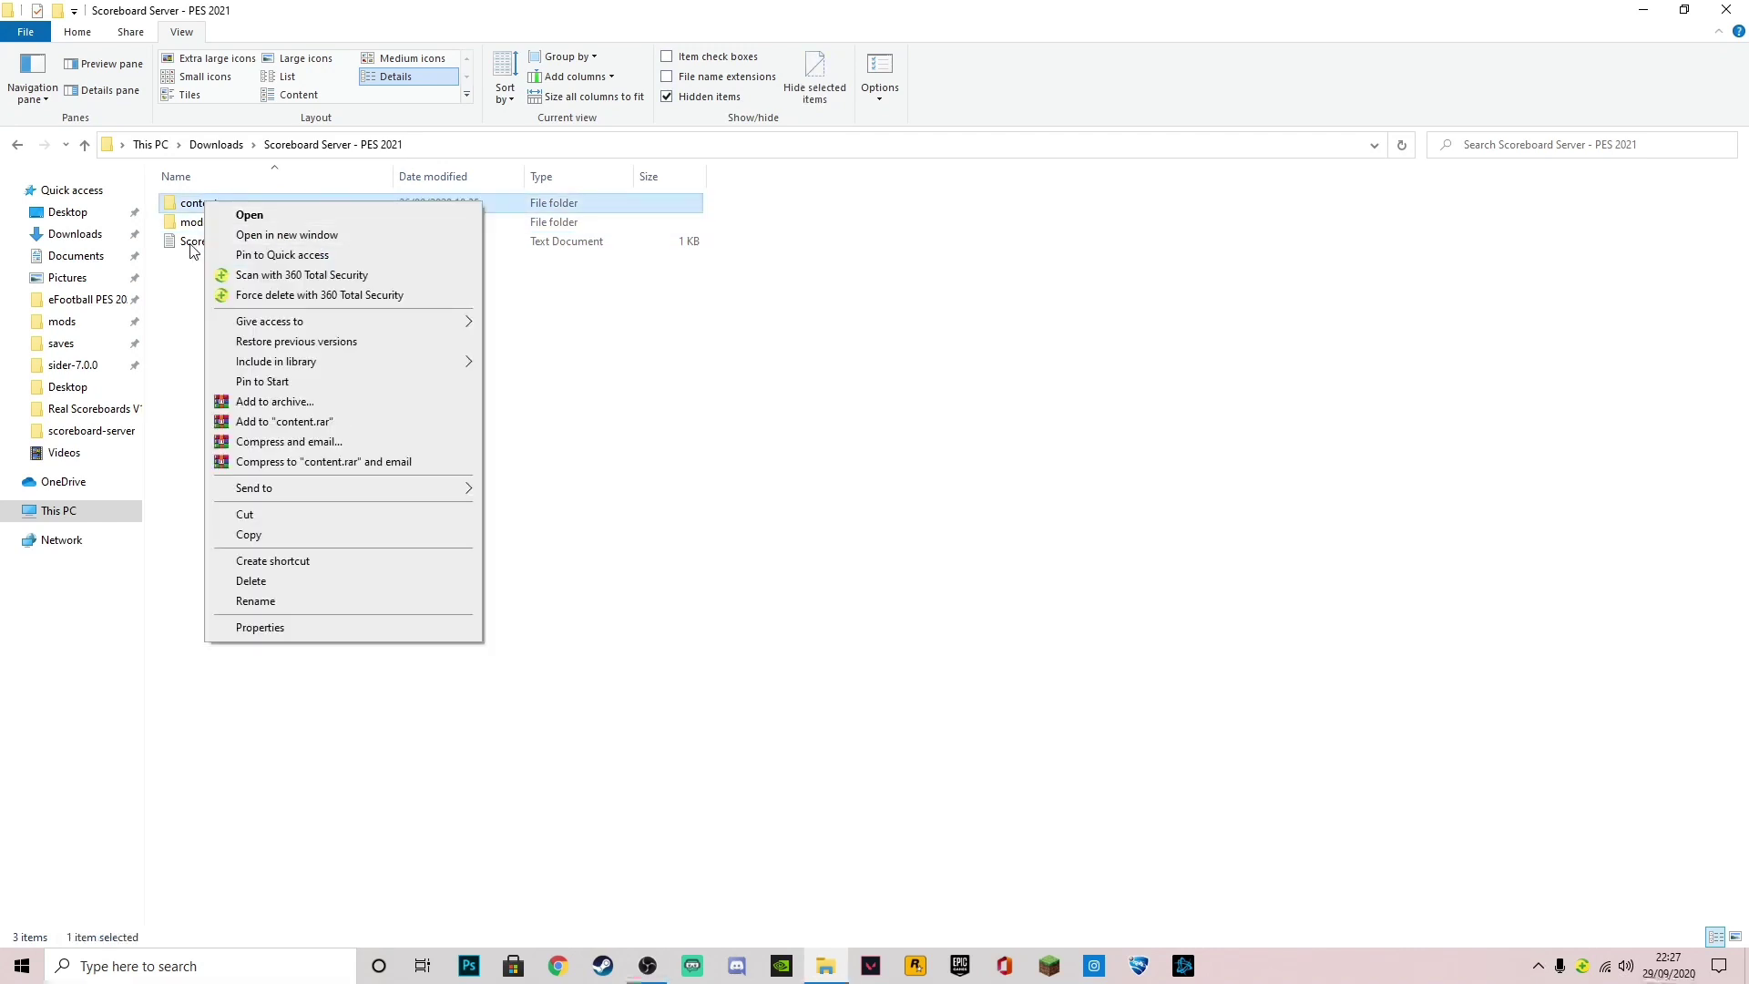
click(180, 243)
right_click(183, 203)
key(Escape)
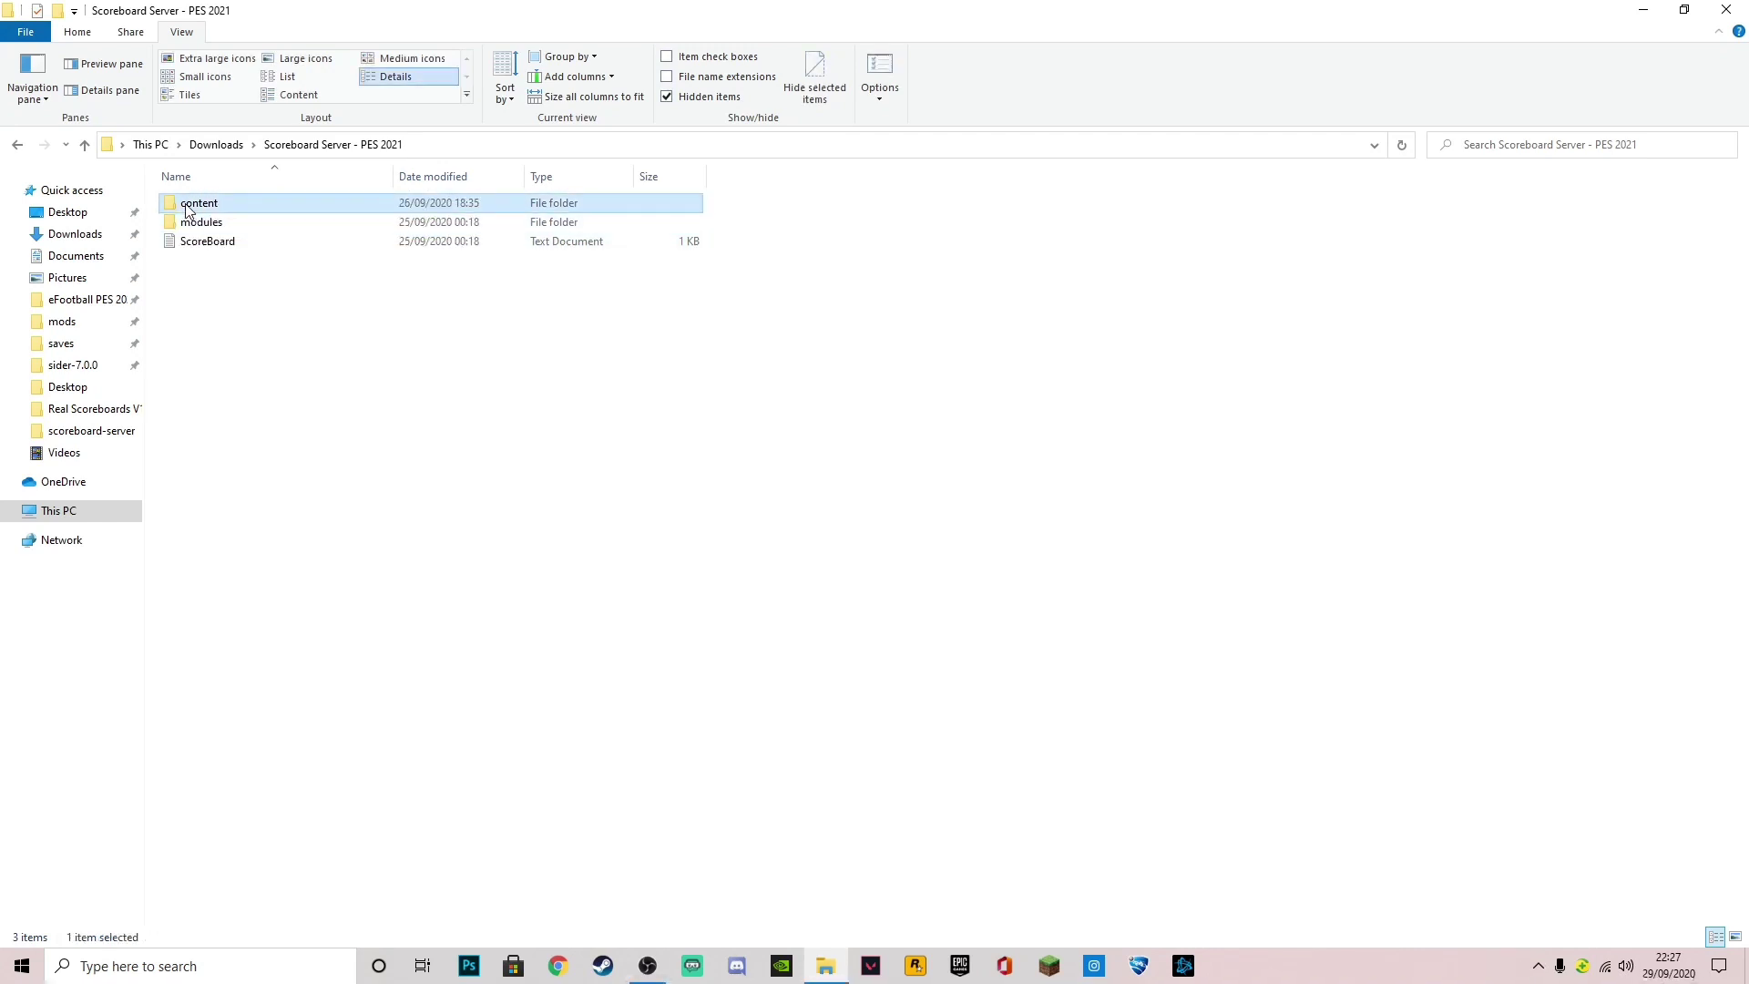
click(510, 380)
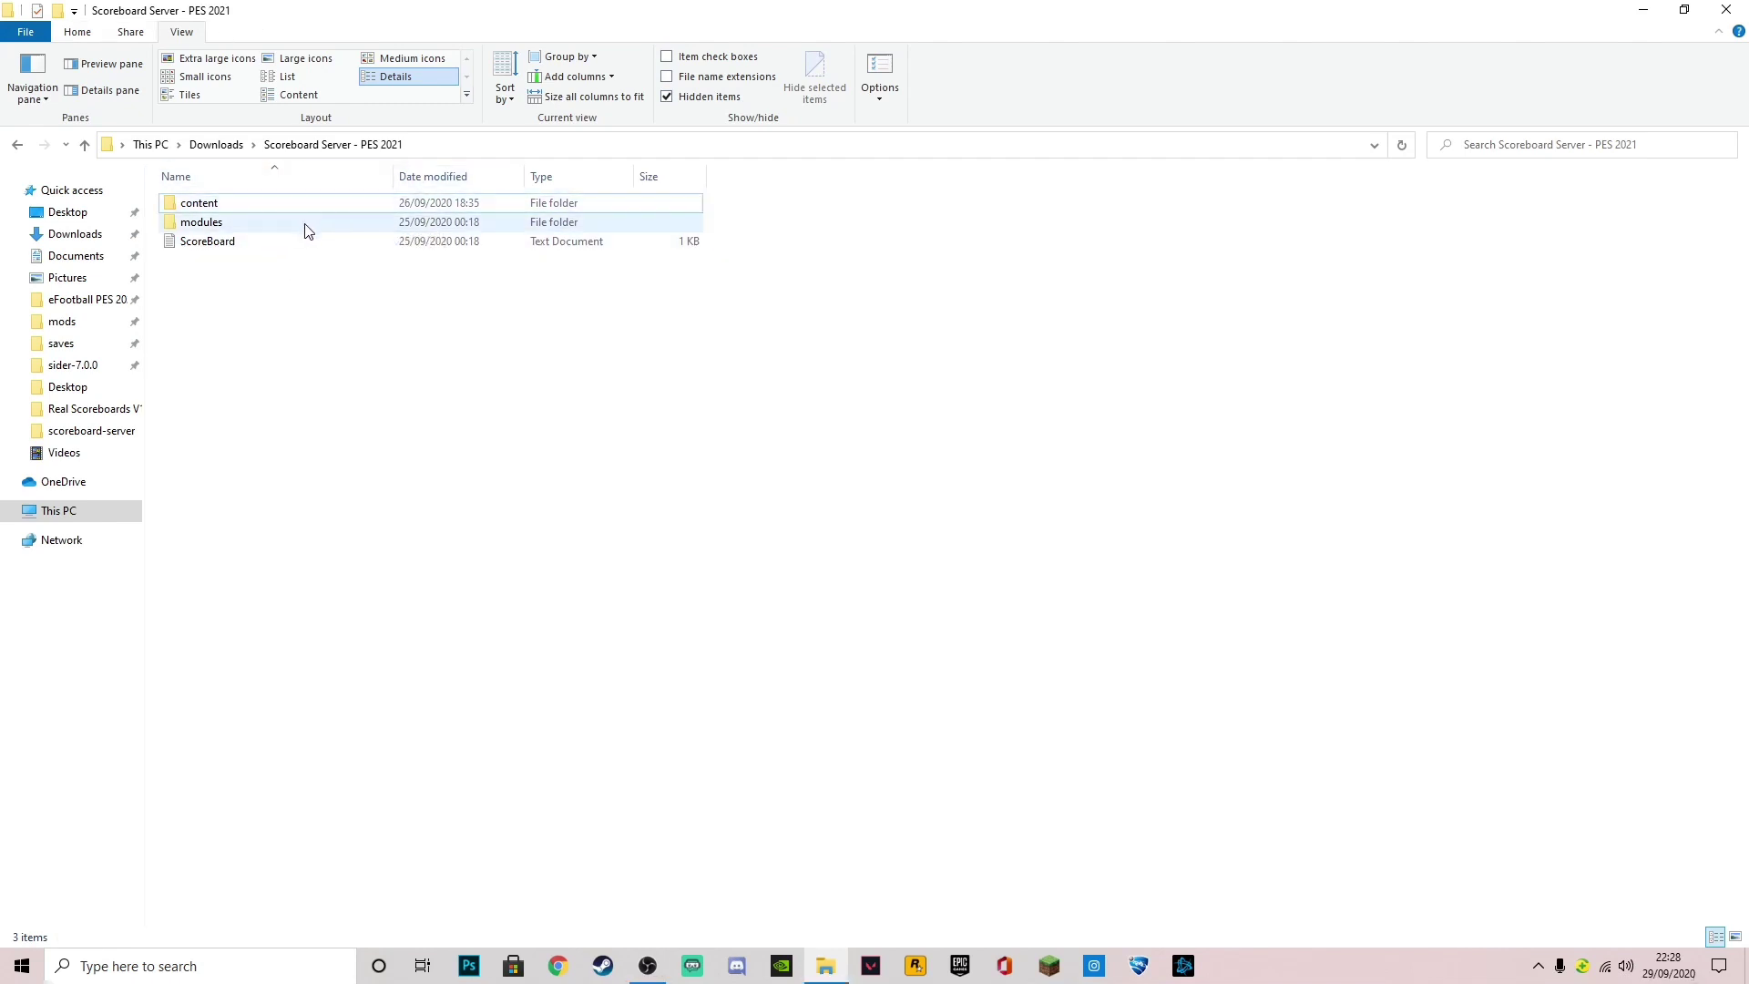
double_click(269, 248)
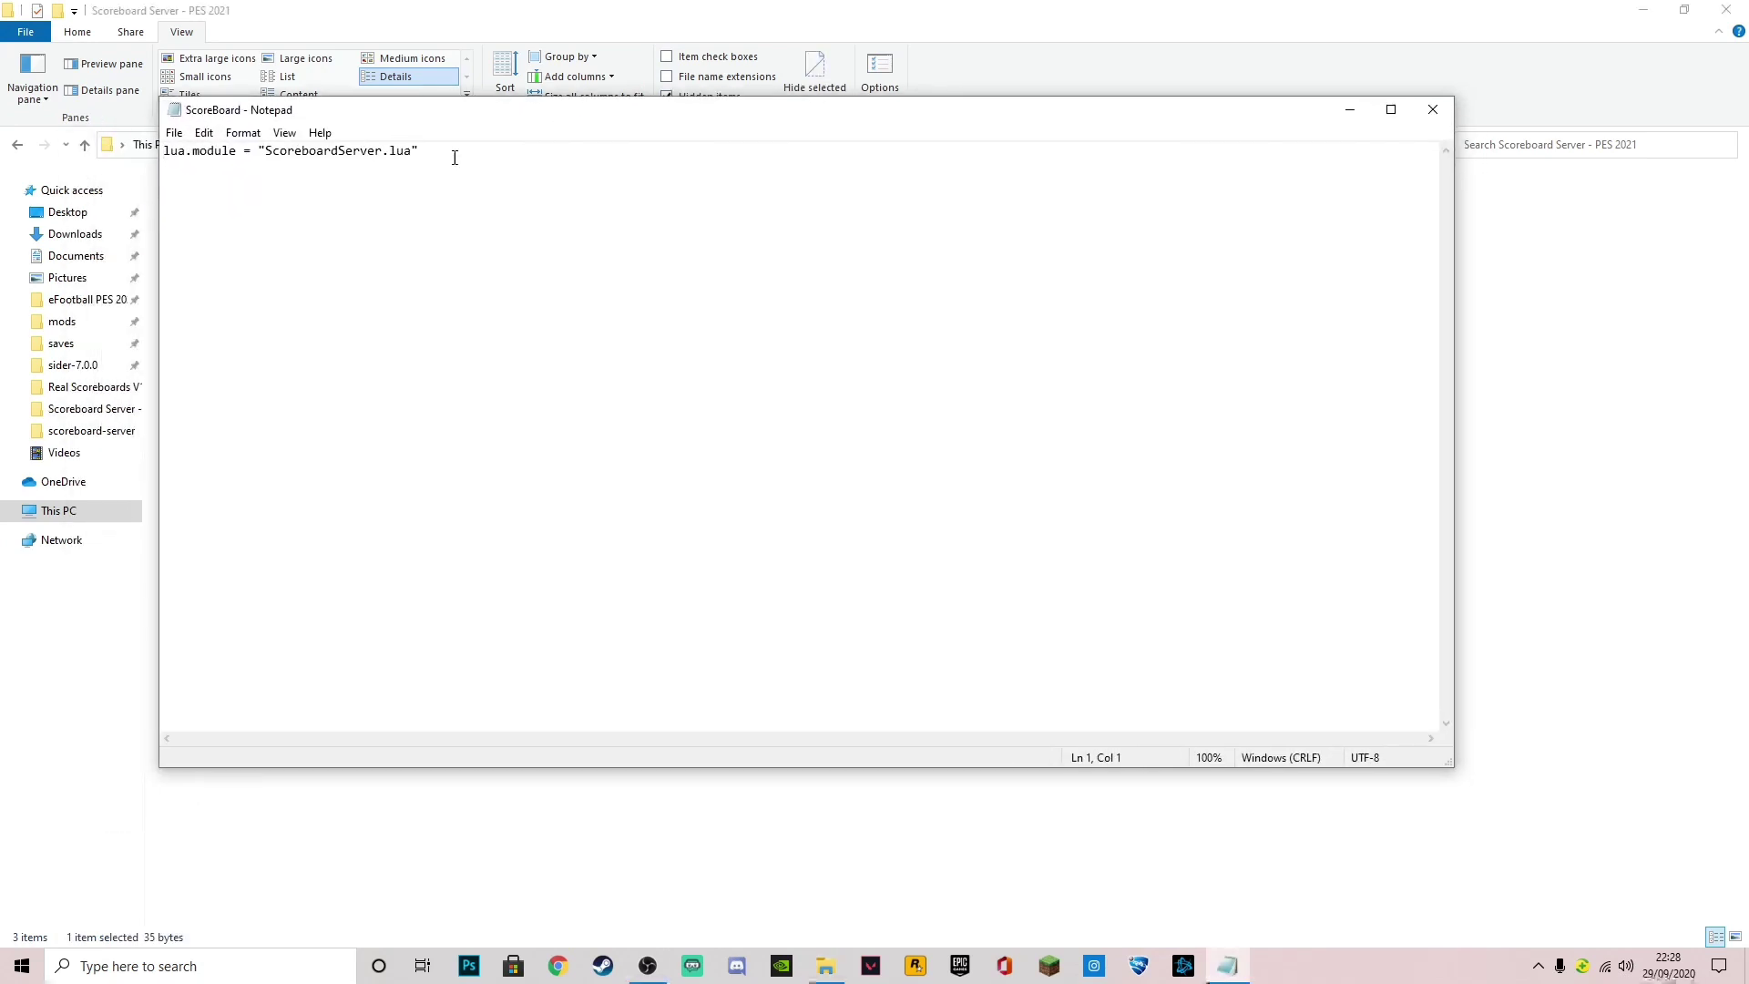
drag(511, 132, 558, 214)
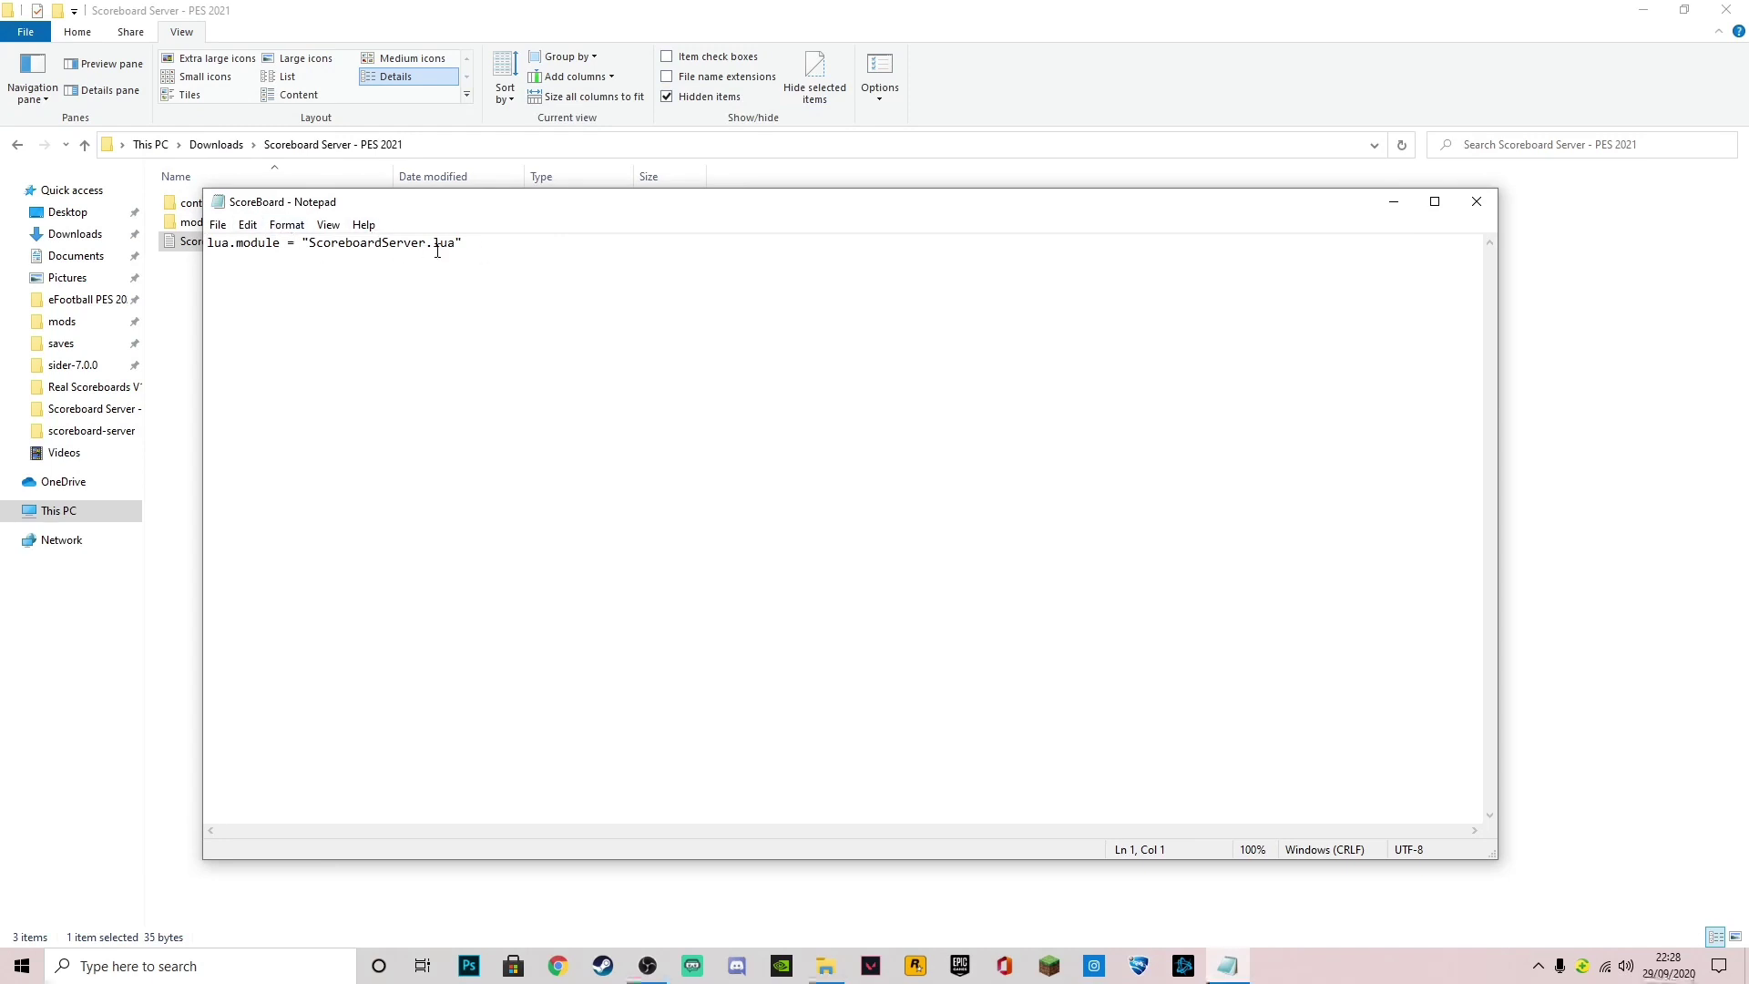
click(1477, 202)
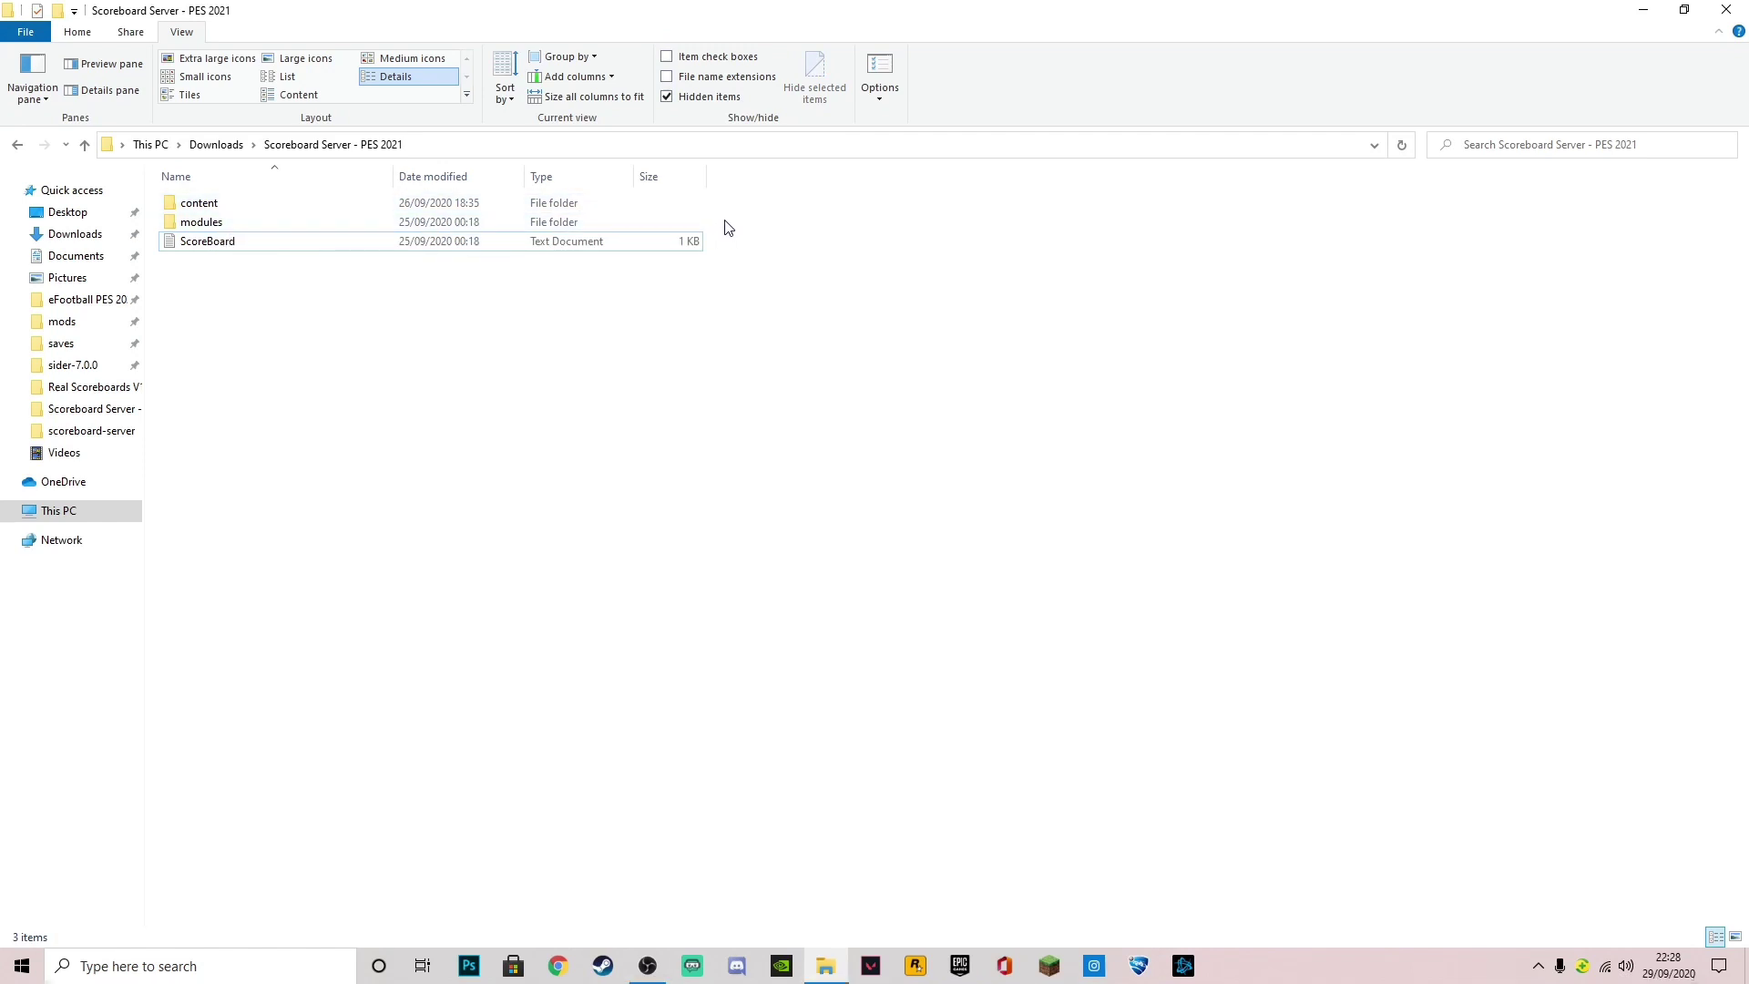
- Copy the content and modules folders from Scoreboard Server - PES 2021
drag(720, 221, 689, 211)
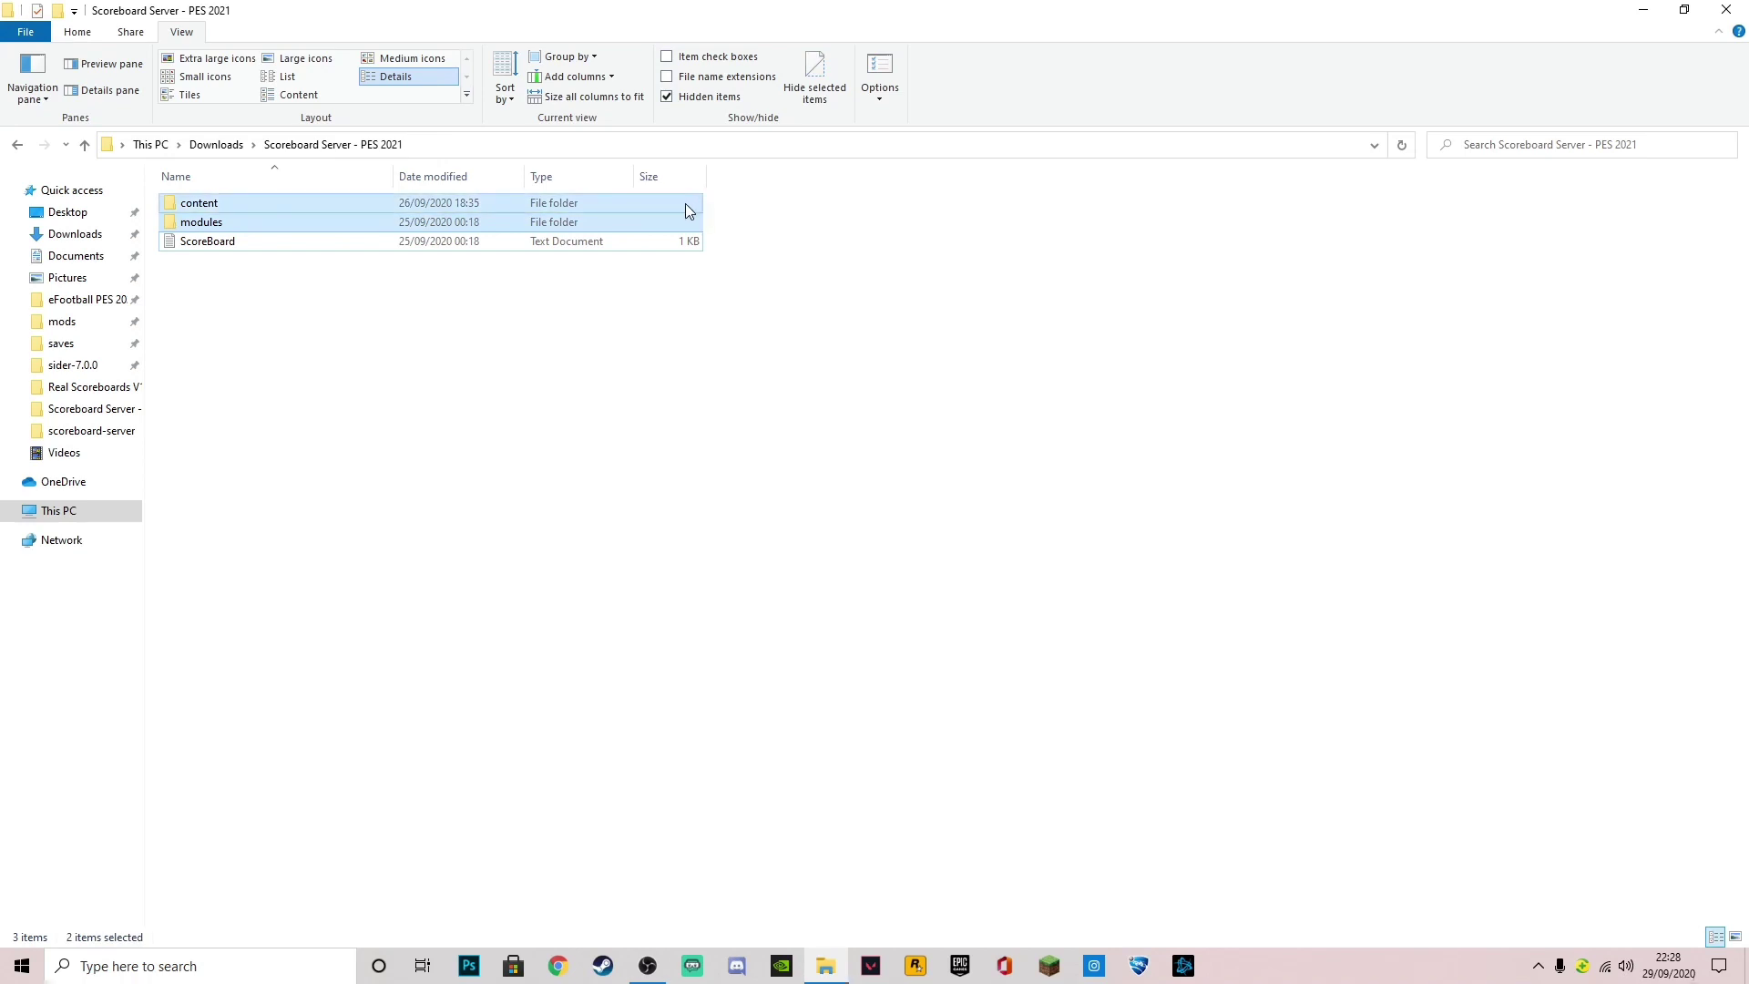
right_click(217, 201)
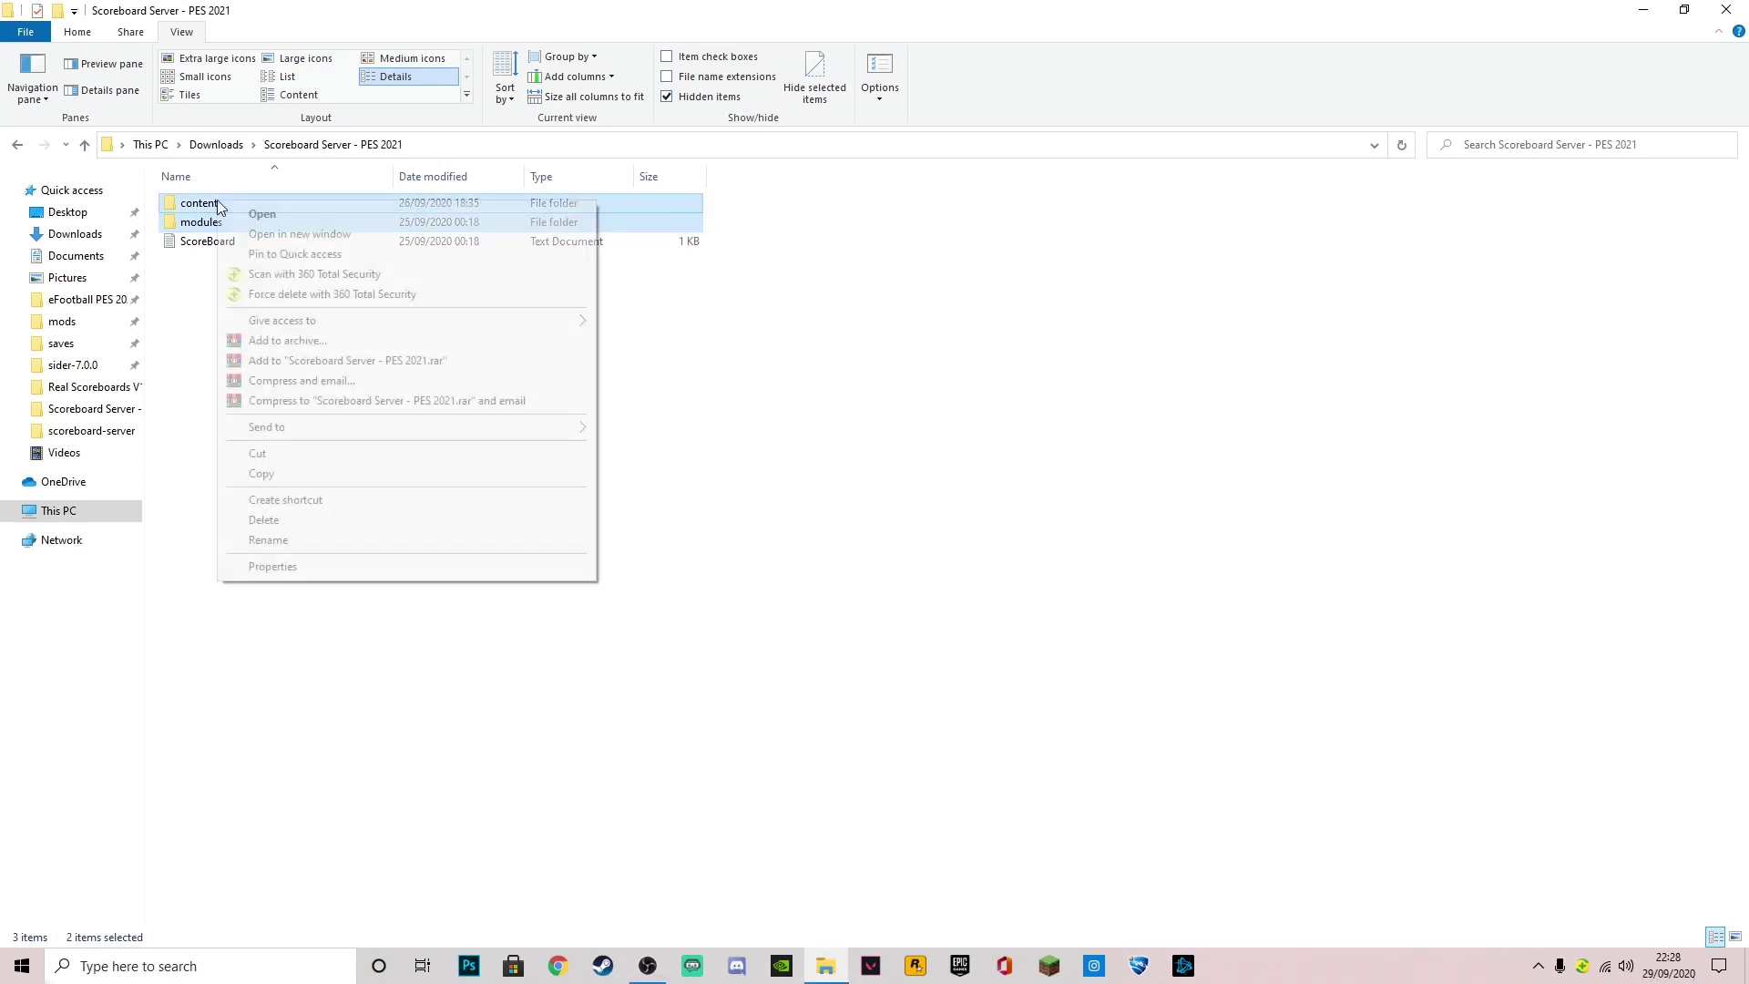
click(303, 481)
click(304, 483)
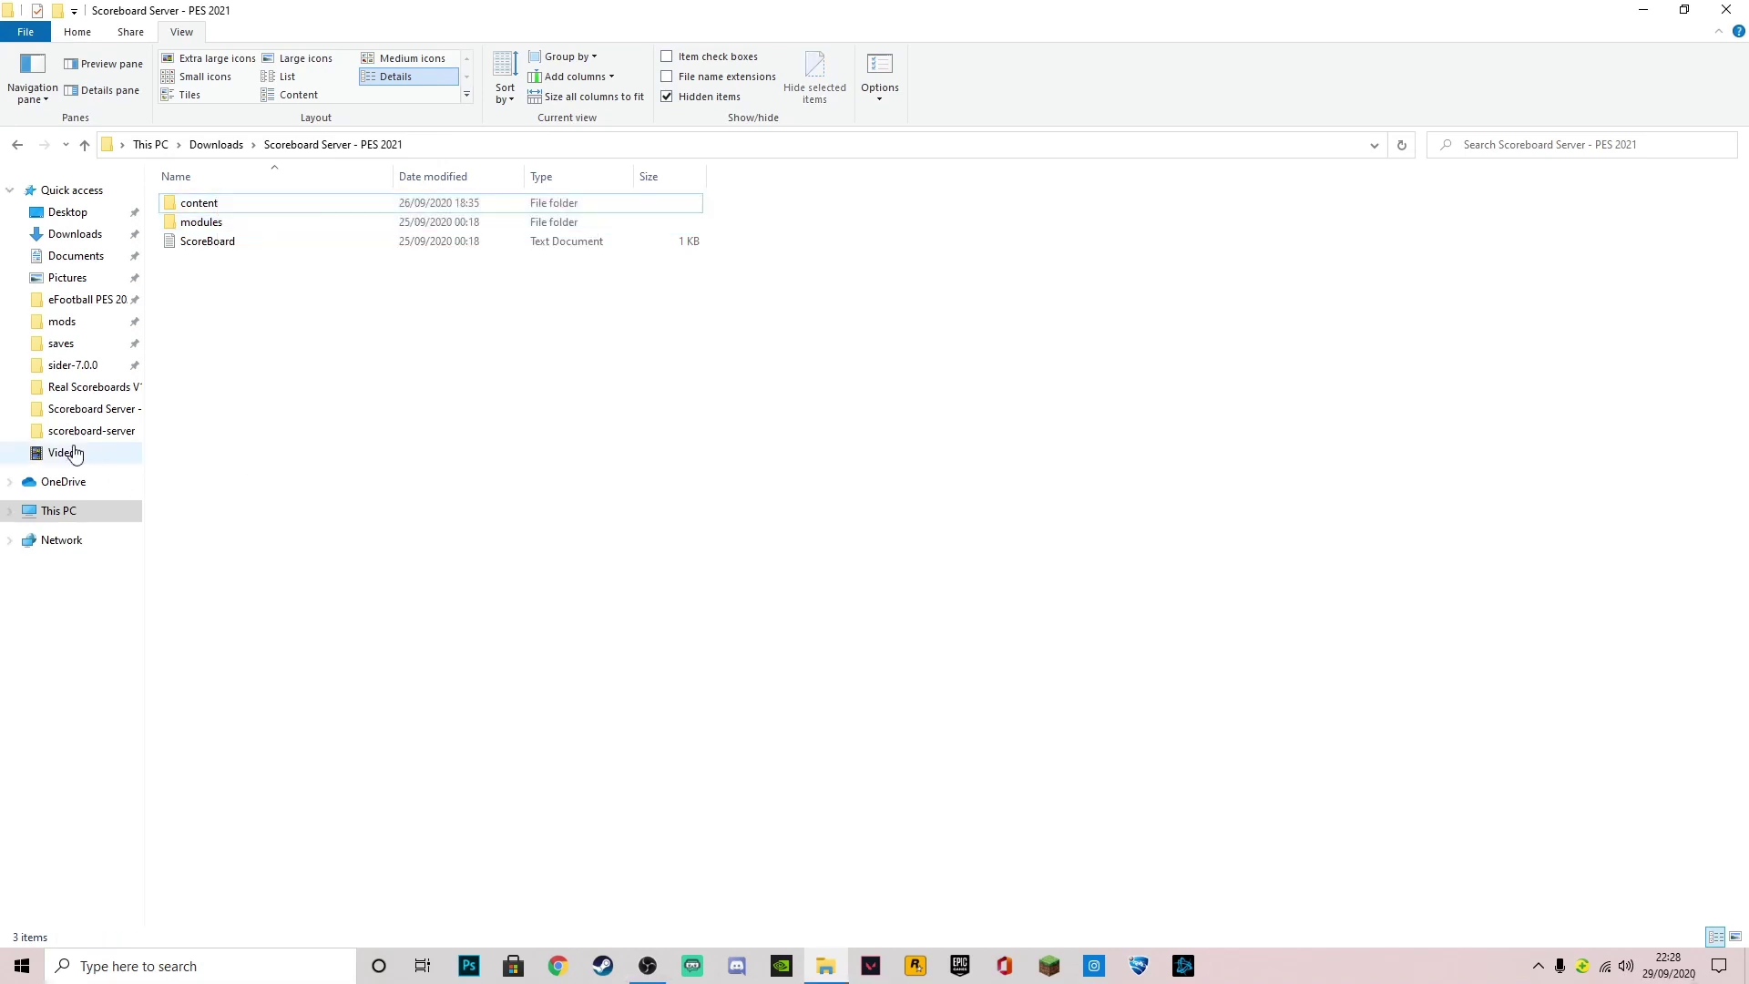
- Paste the folders into sider-7.0.0, then dismiss the Replace or Skip prompt unanswered
click(50, 373)
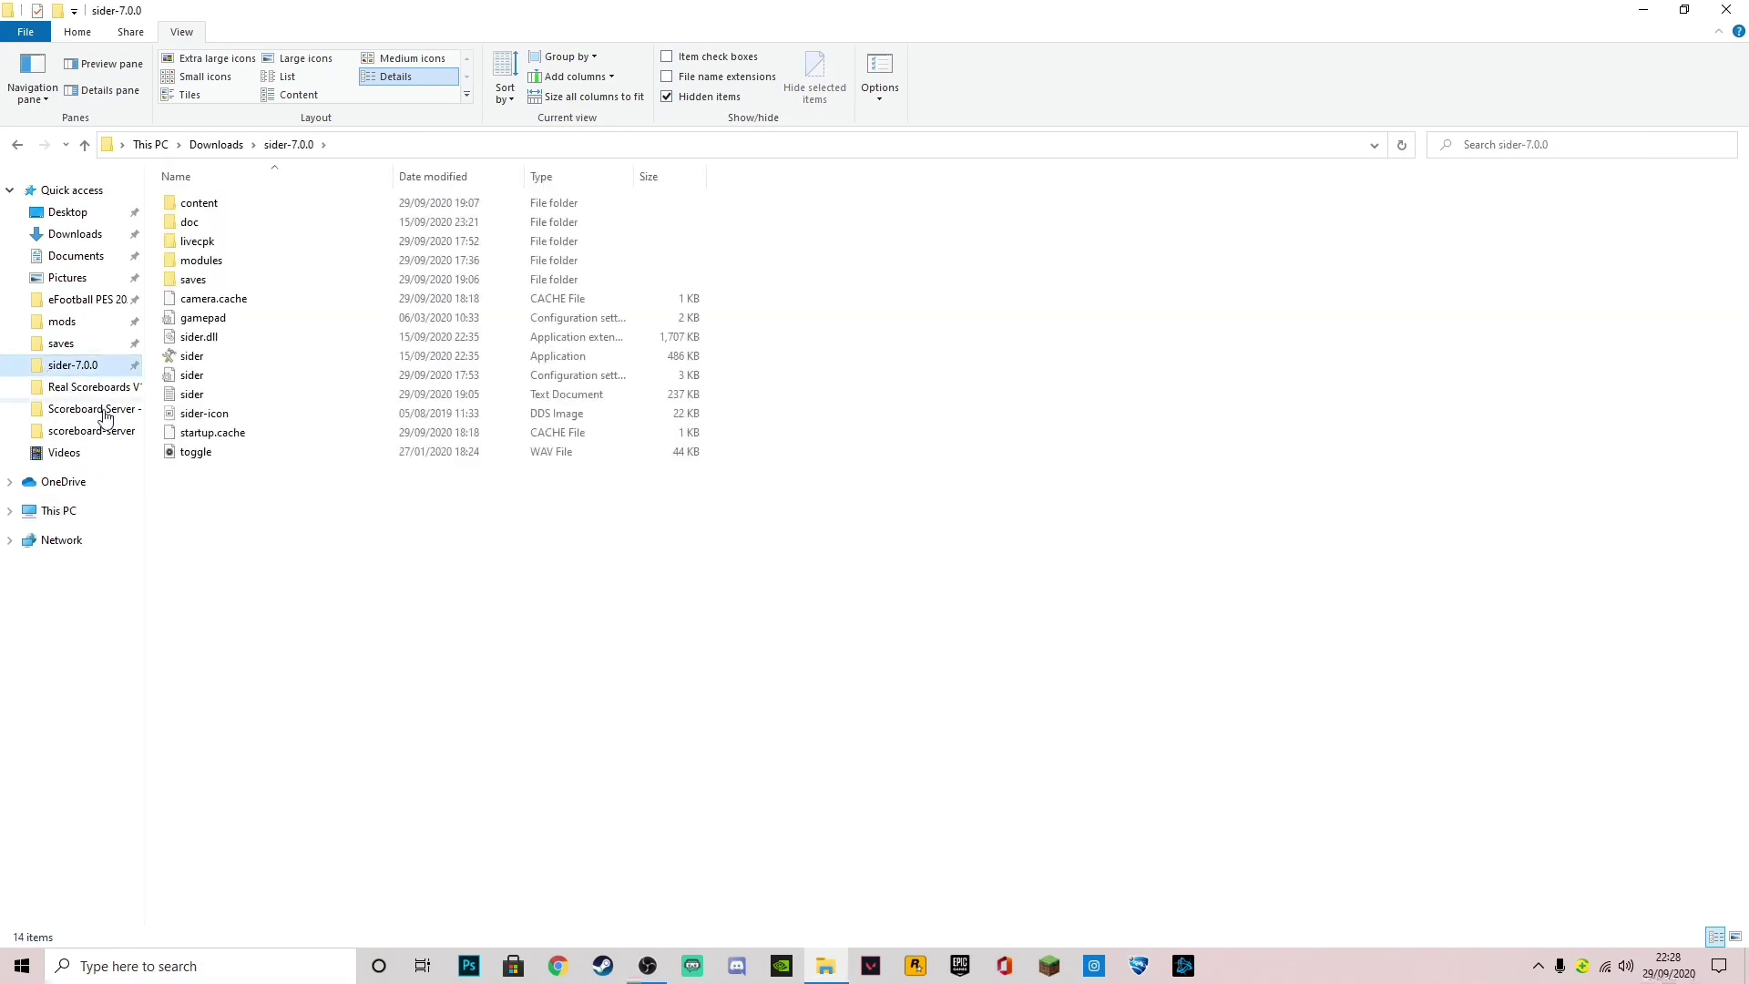
right_click(436, 514)
click(493, 643)
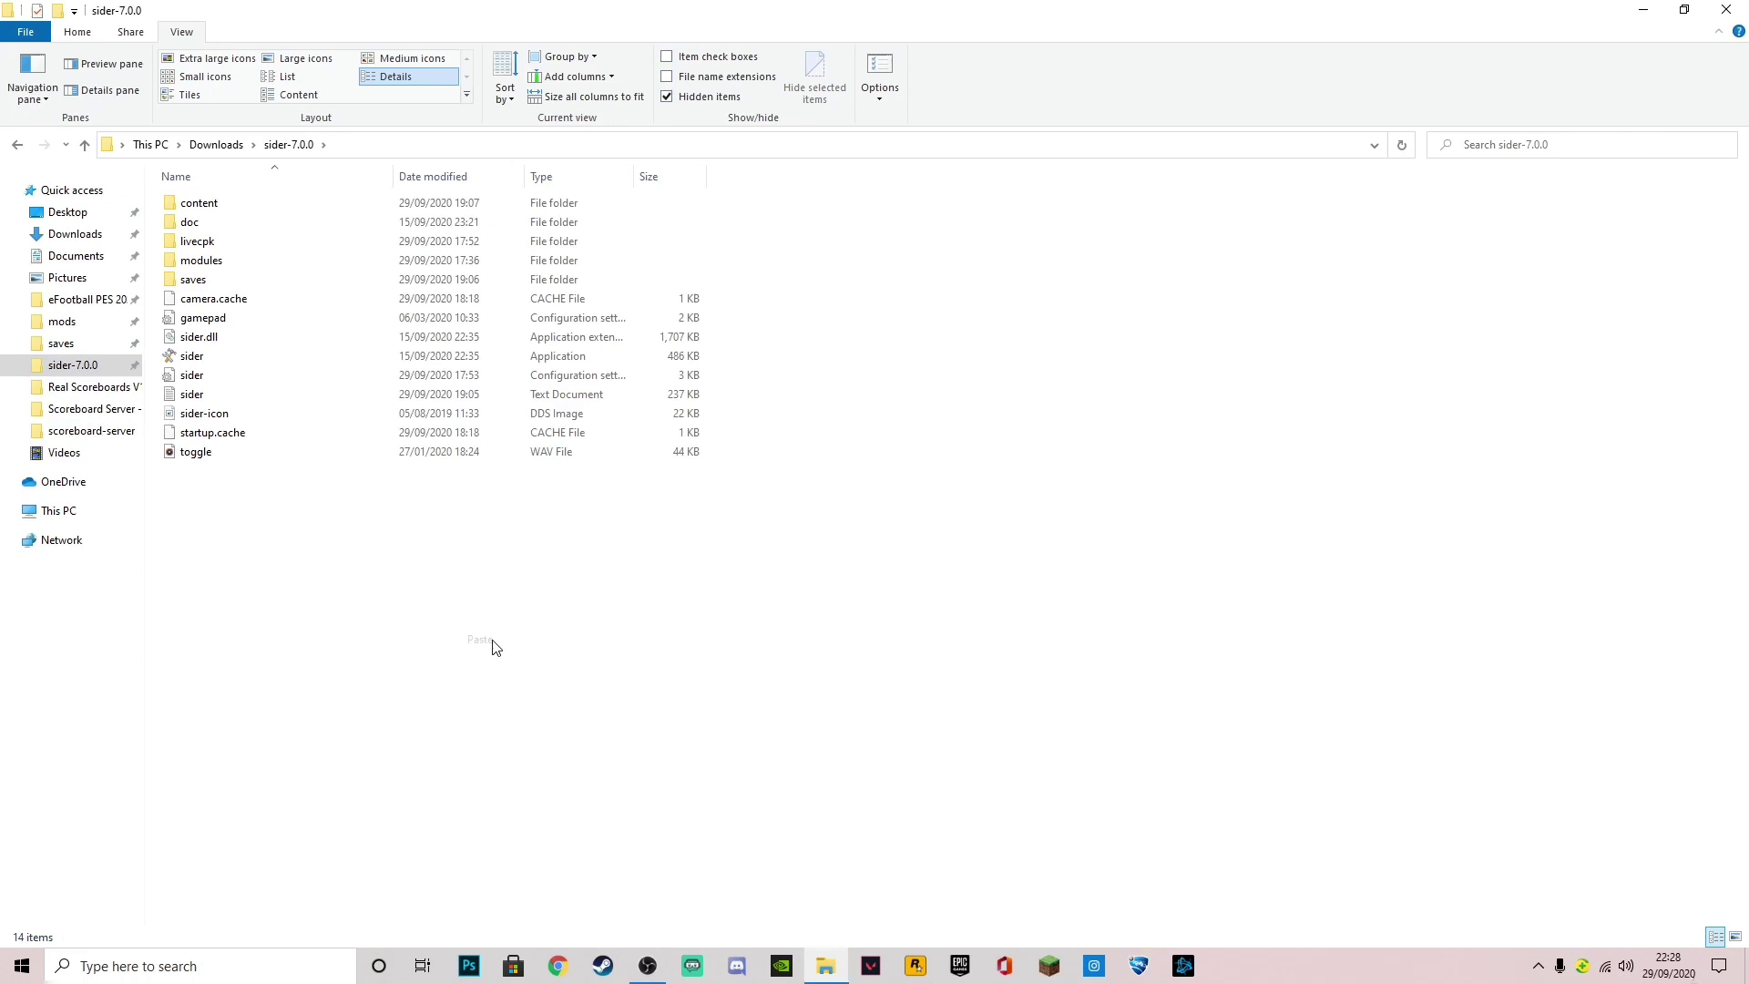
drag(782, 244, 923, 272)
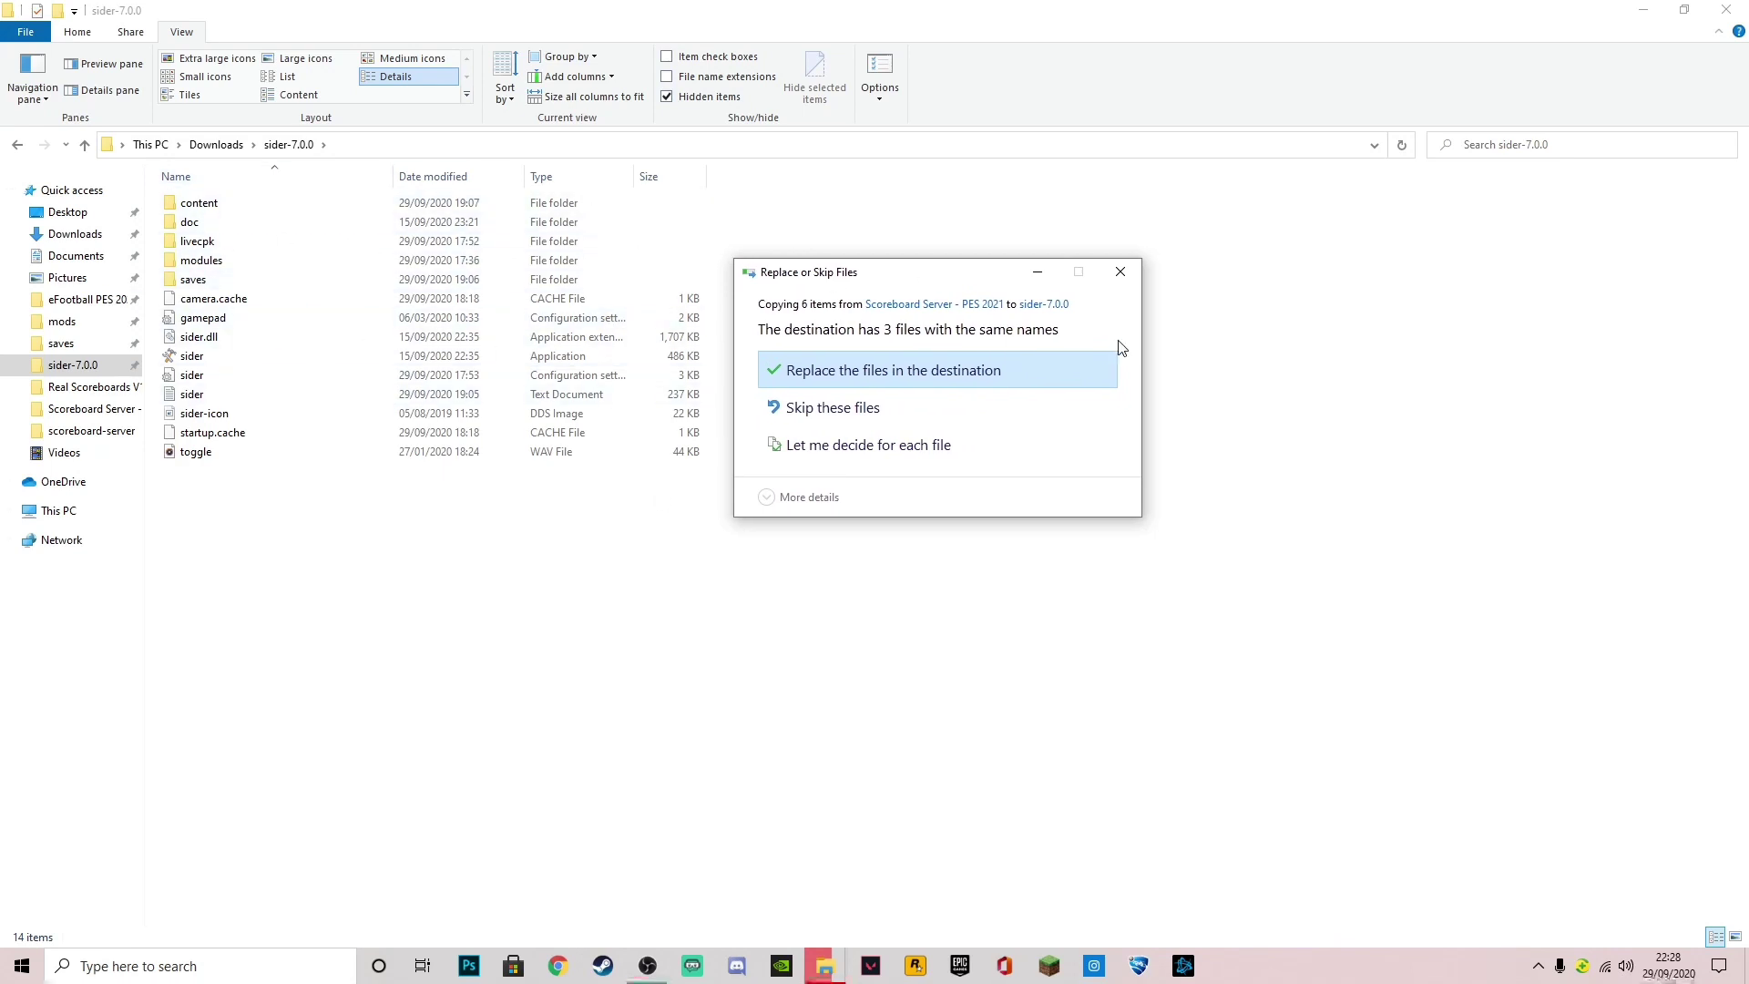
drag(996, 281, 1036, 334)
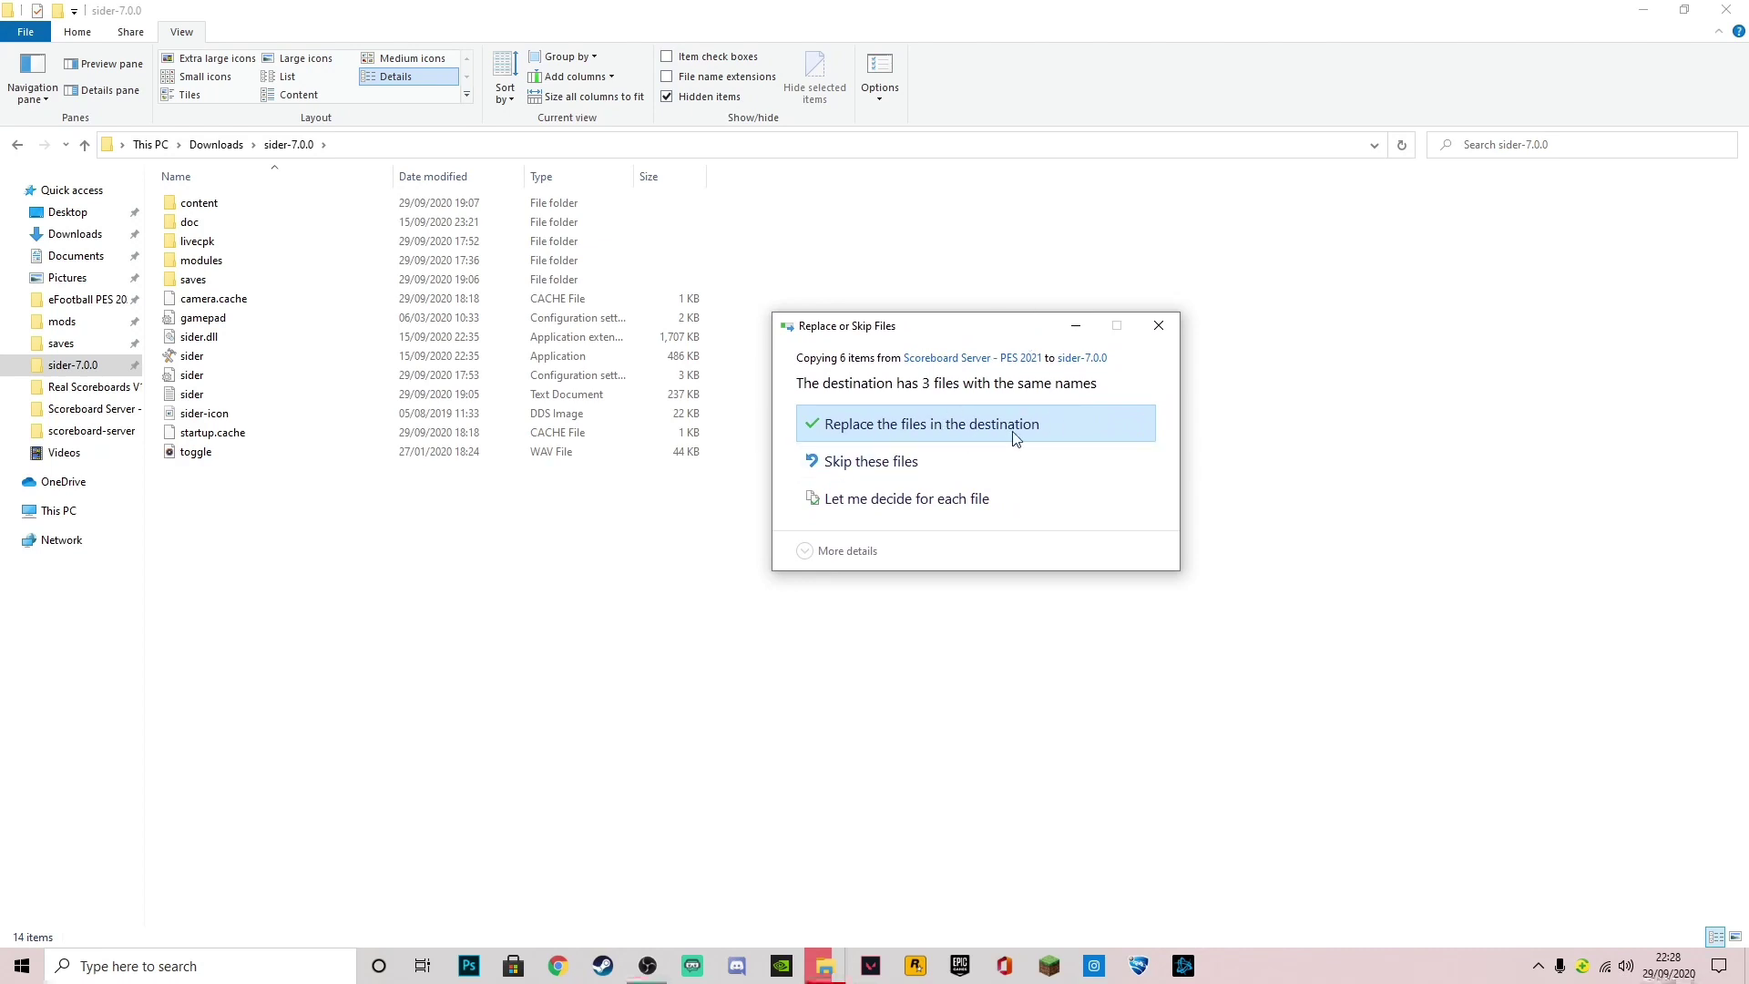
drag(971, 344, 1009, 285)
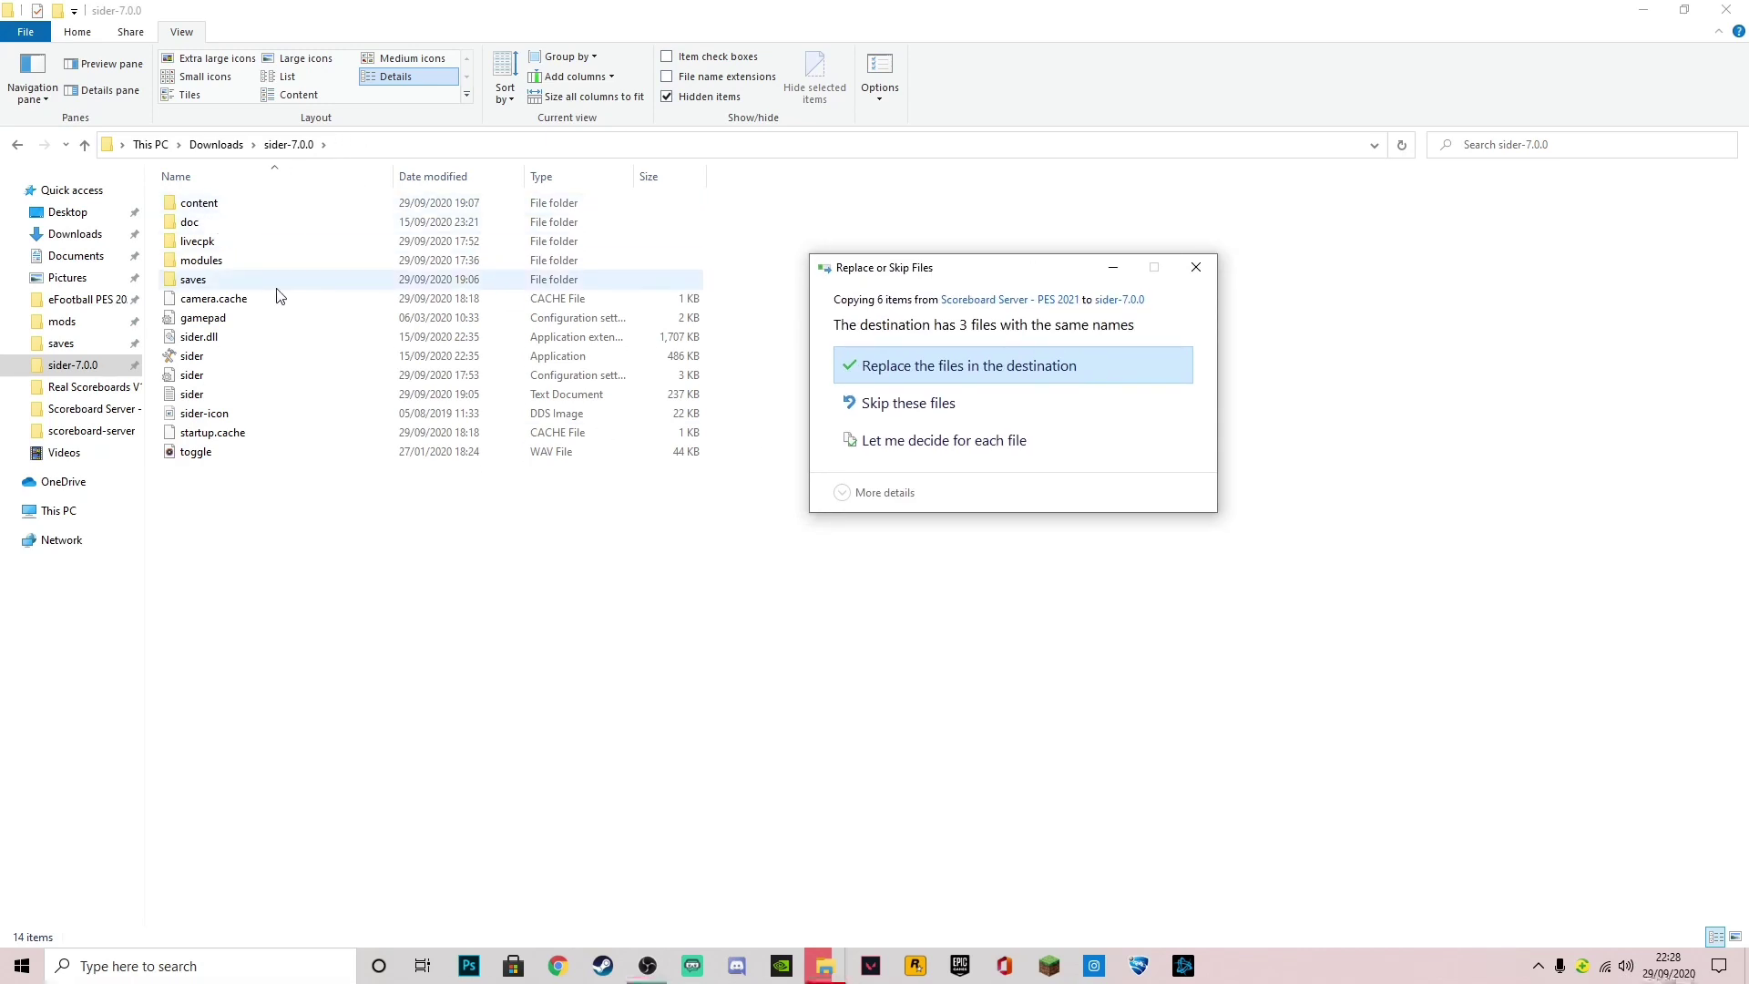
click(1193, 273)
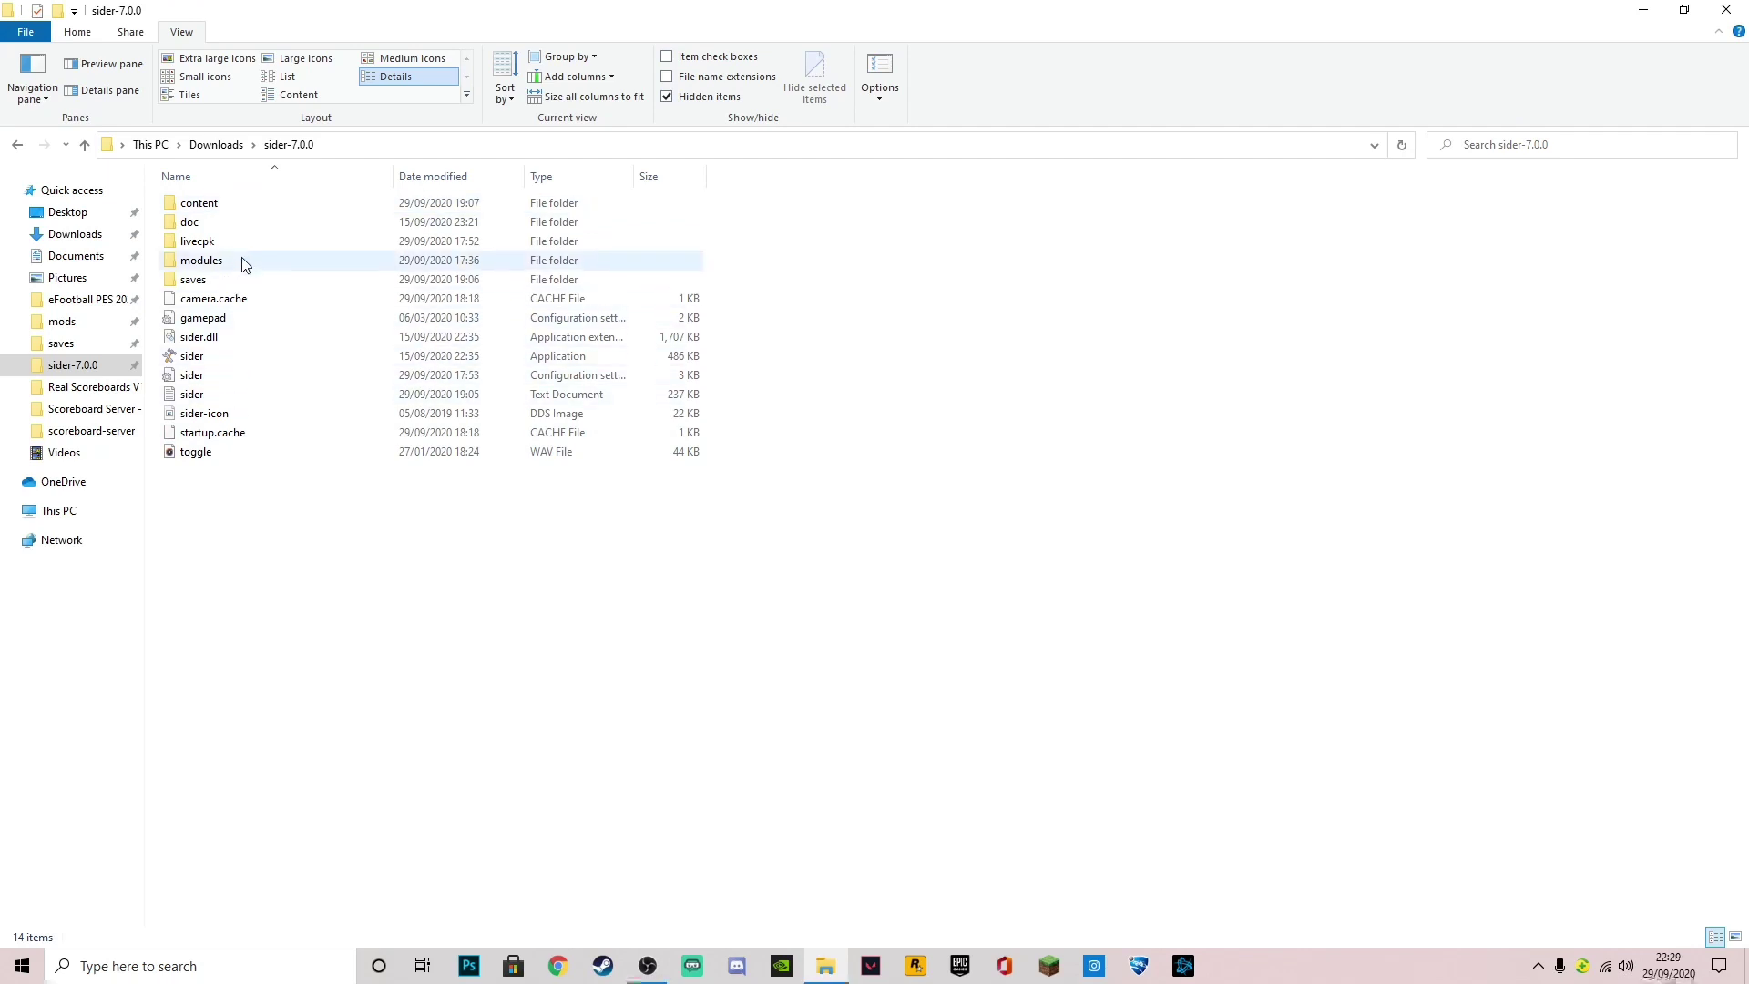
- Open content\scoreboard-server inside sider-7.0.0 to list its 23 scoreboard folders
double_click(234, 204)
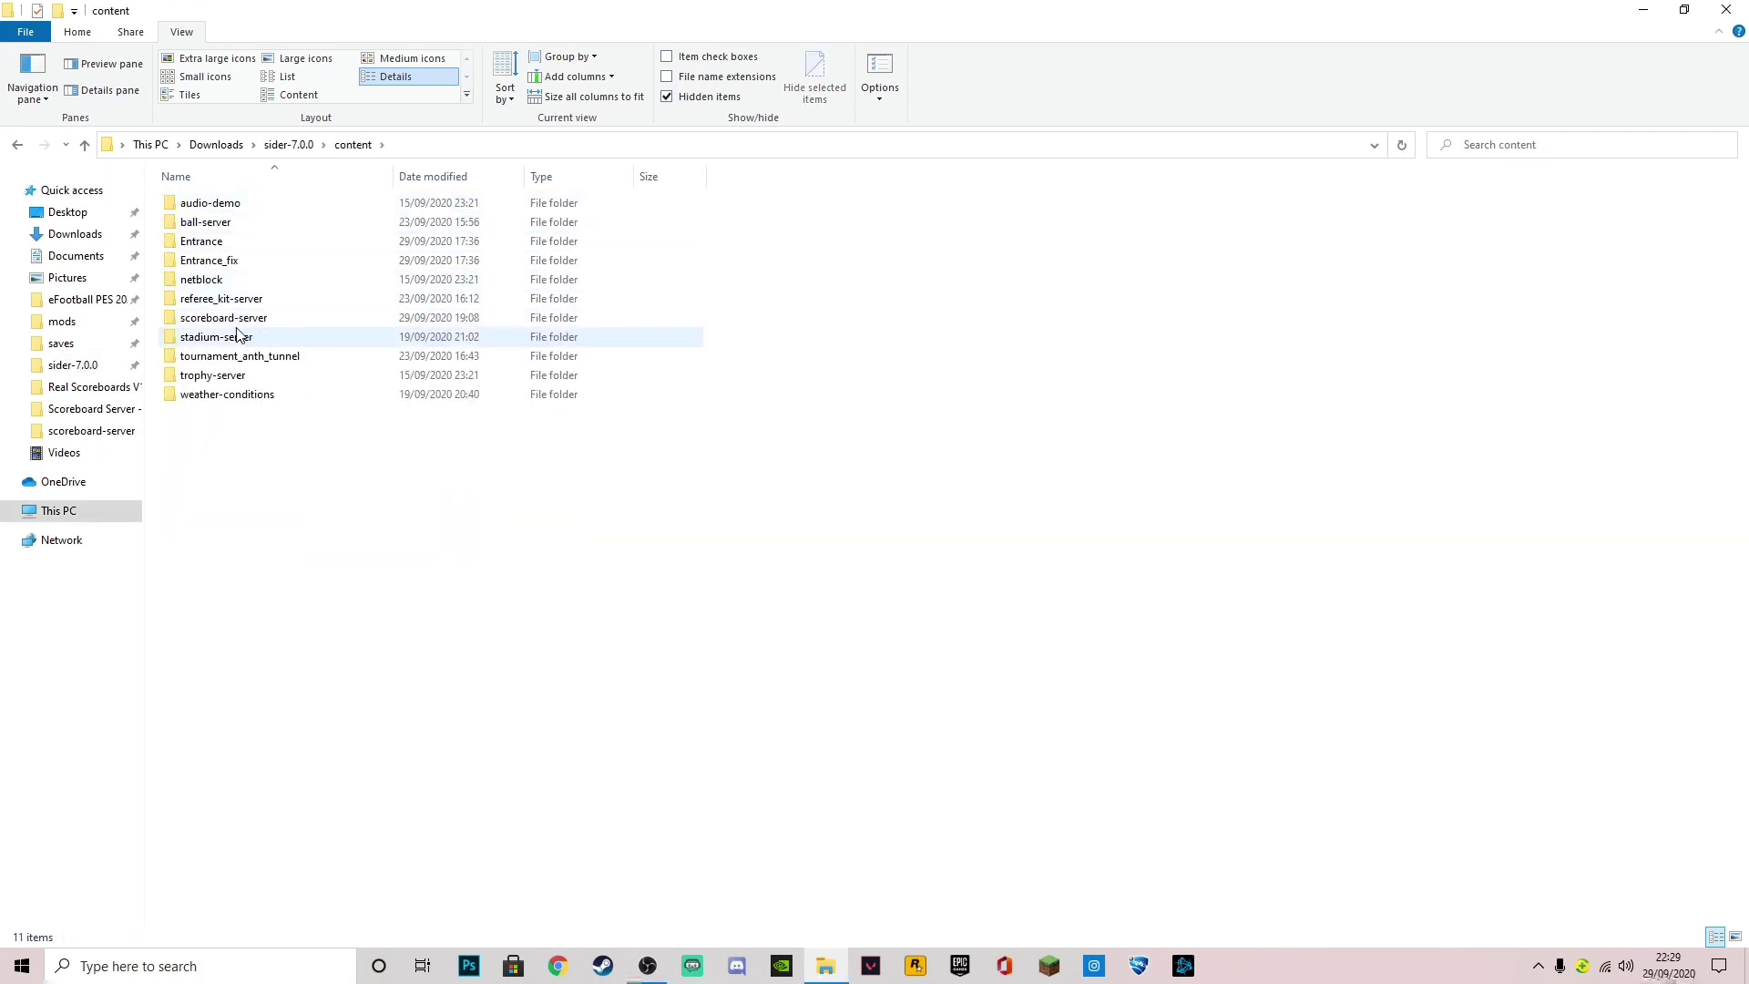
double_click(287, 325)
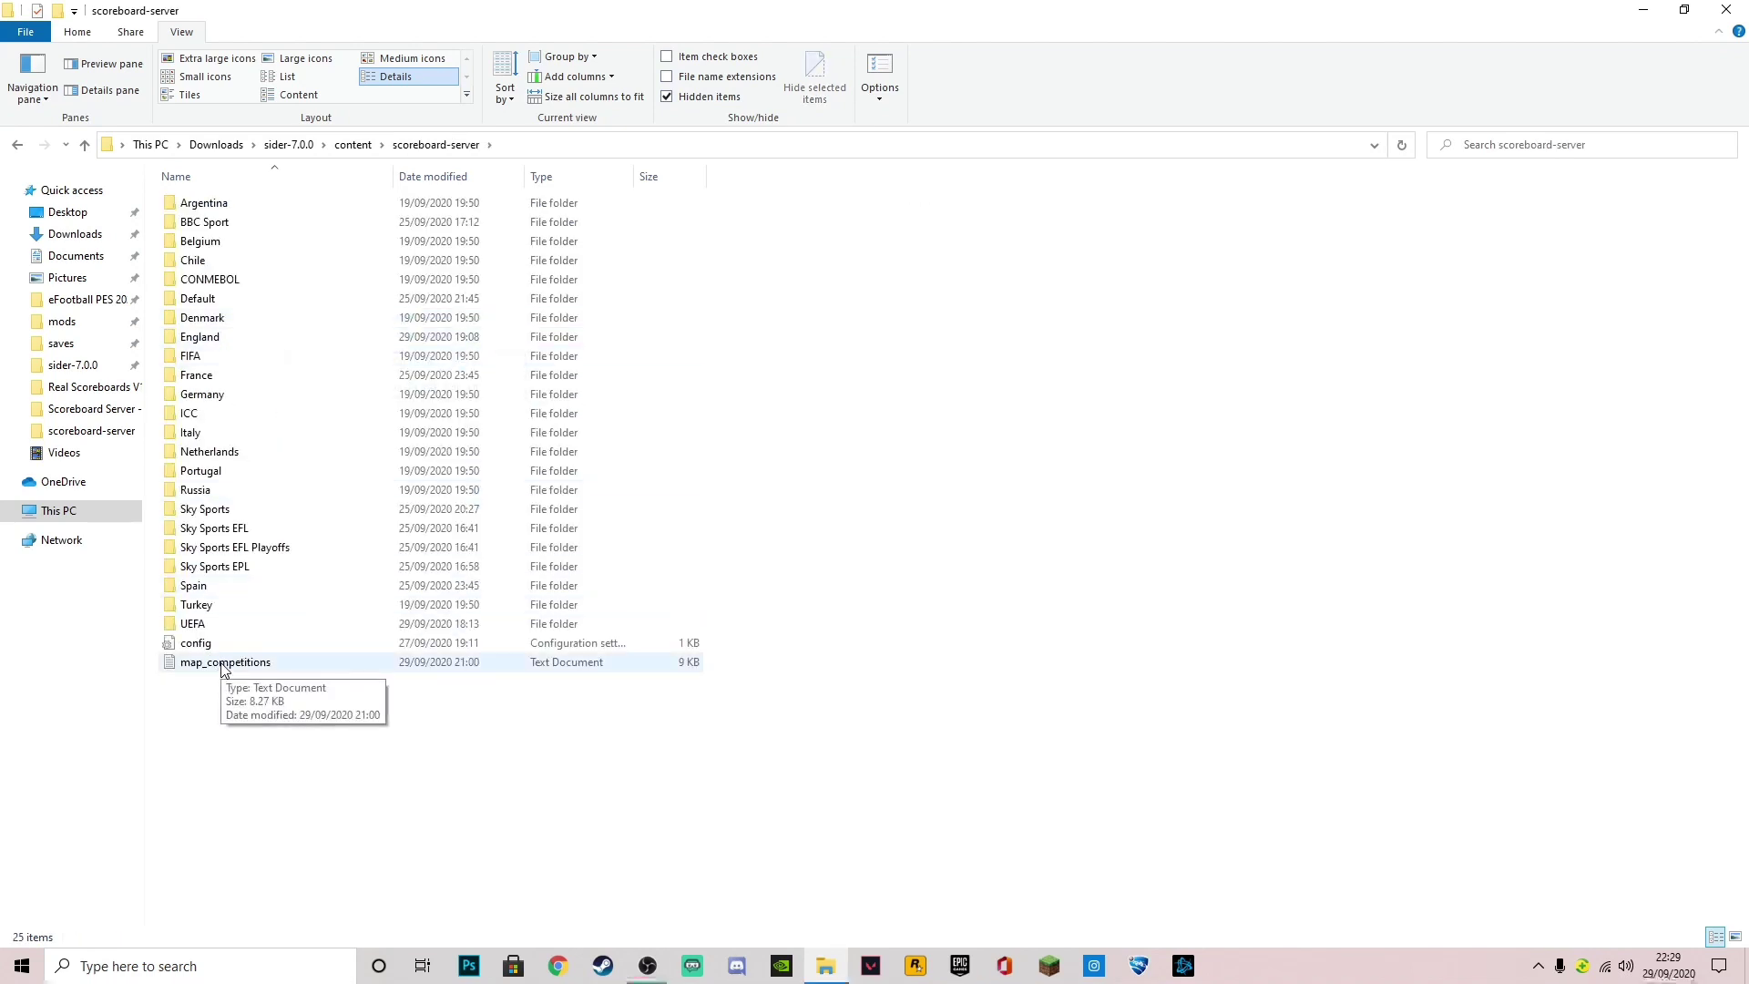
double_click(225, 665)
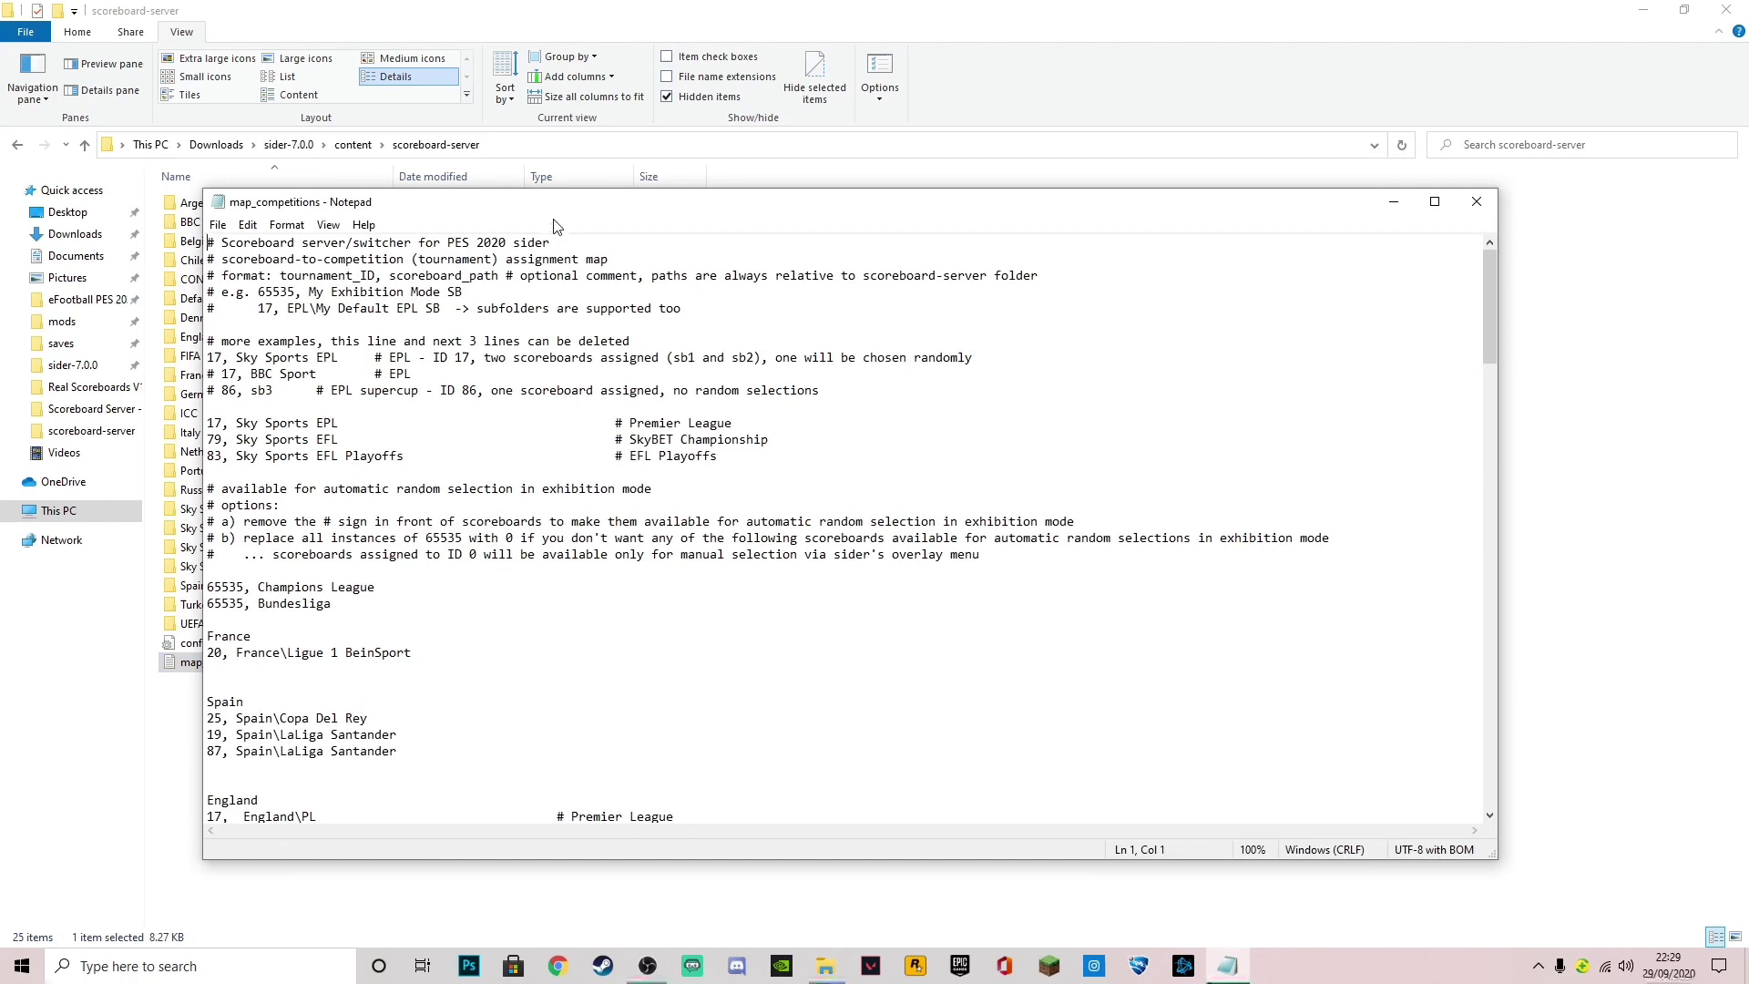
drag(553, 202, 593, 108)
scroll(603, 278, down, 1)
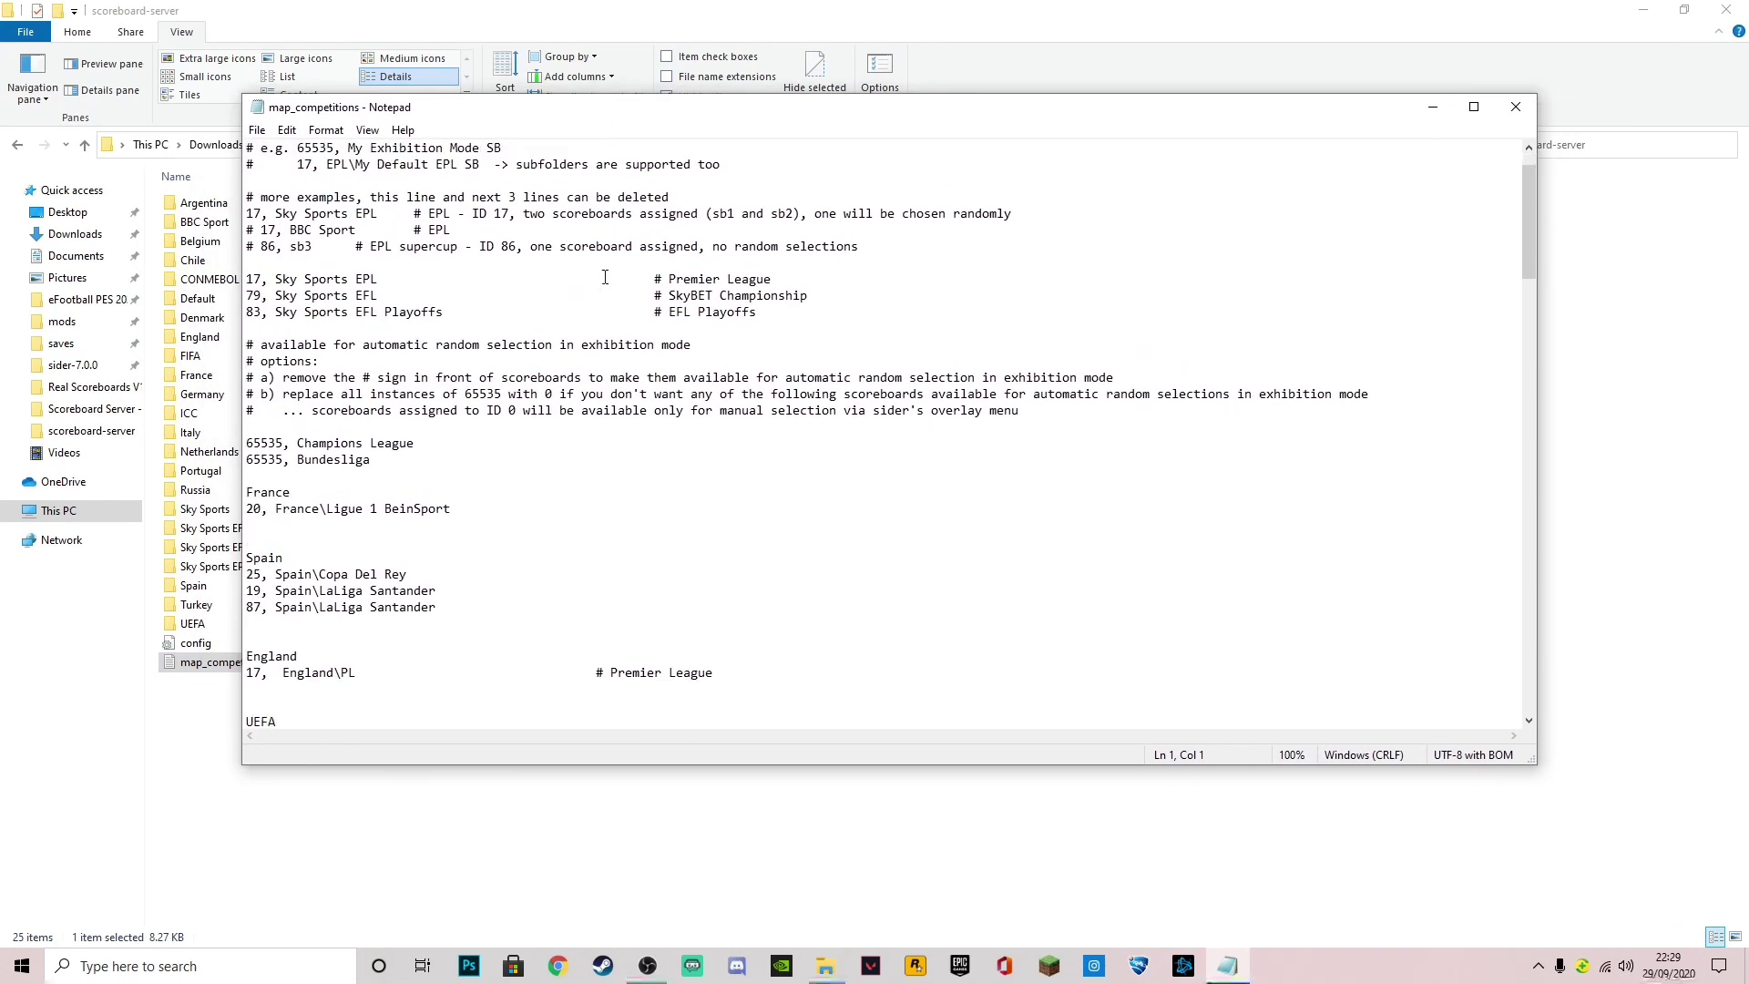
scroll(604, 277, down, 1)
scroll(565, 219, up, 2)
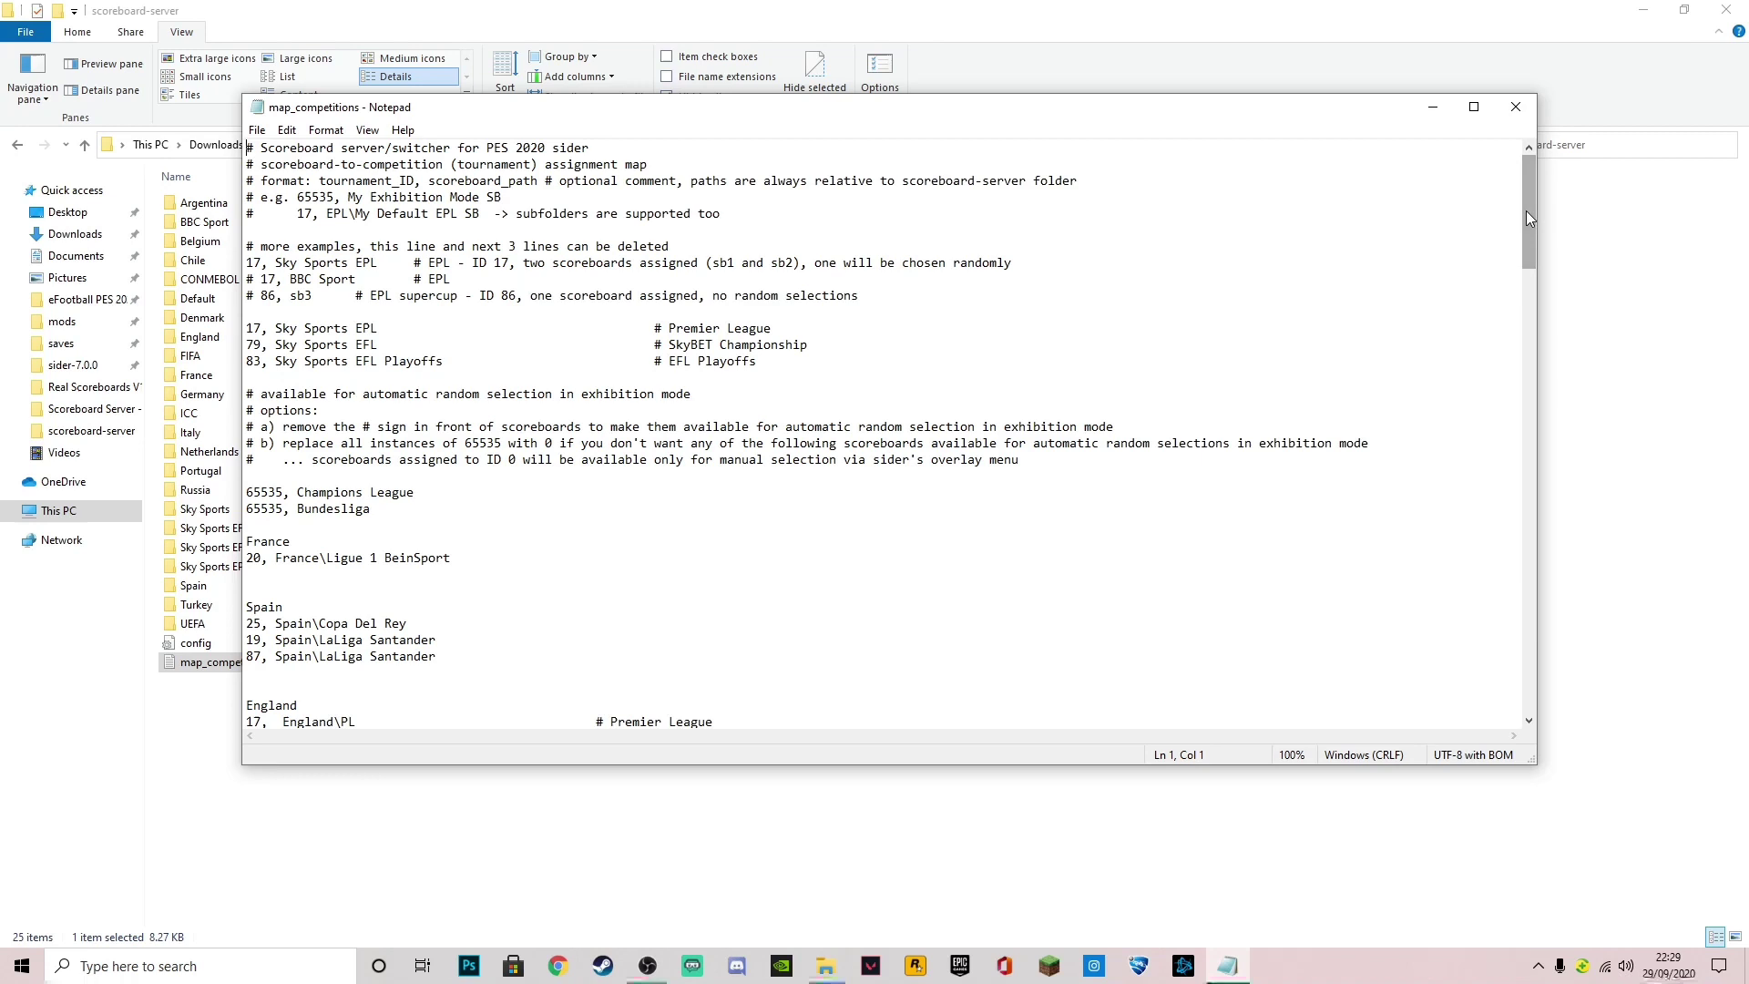
mouse_move(1530, 217)
mouse_down()
mouse_move(1532, 287)
mouse_move(1523, 221)
mouse_up()
click(1514, 107)
- Return to the sider-7.0.0 folder and select the sider configuration file
click(858, 517)
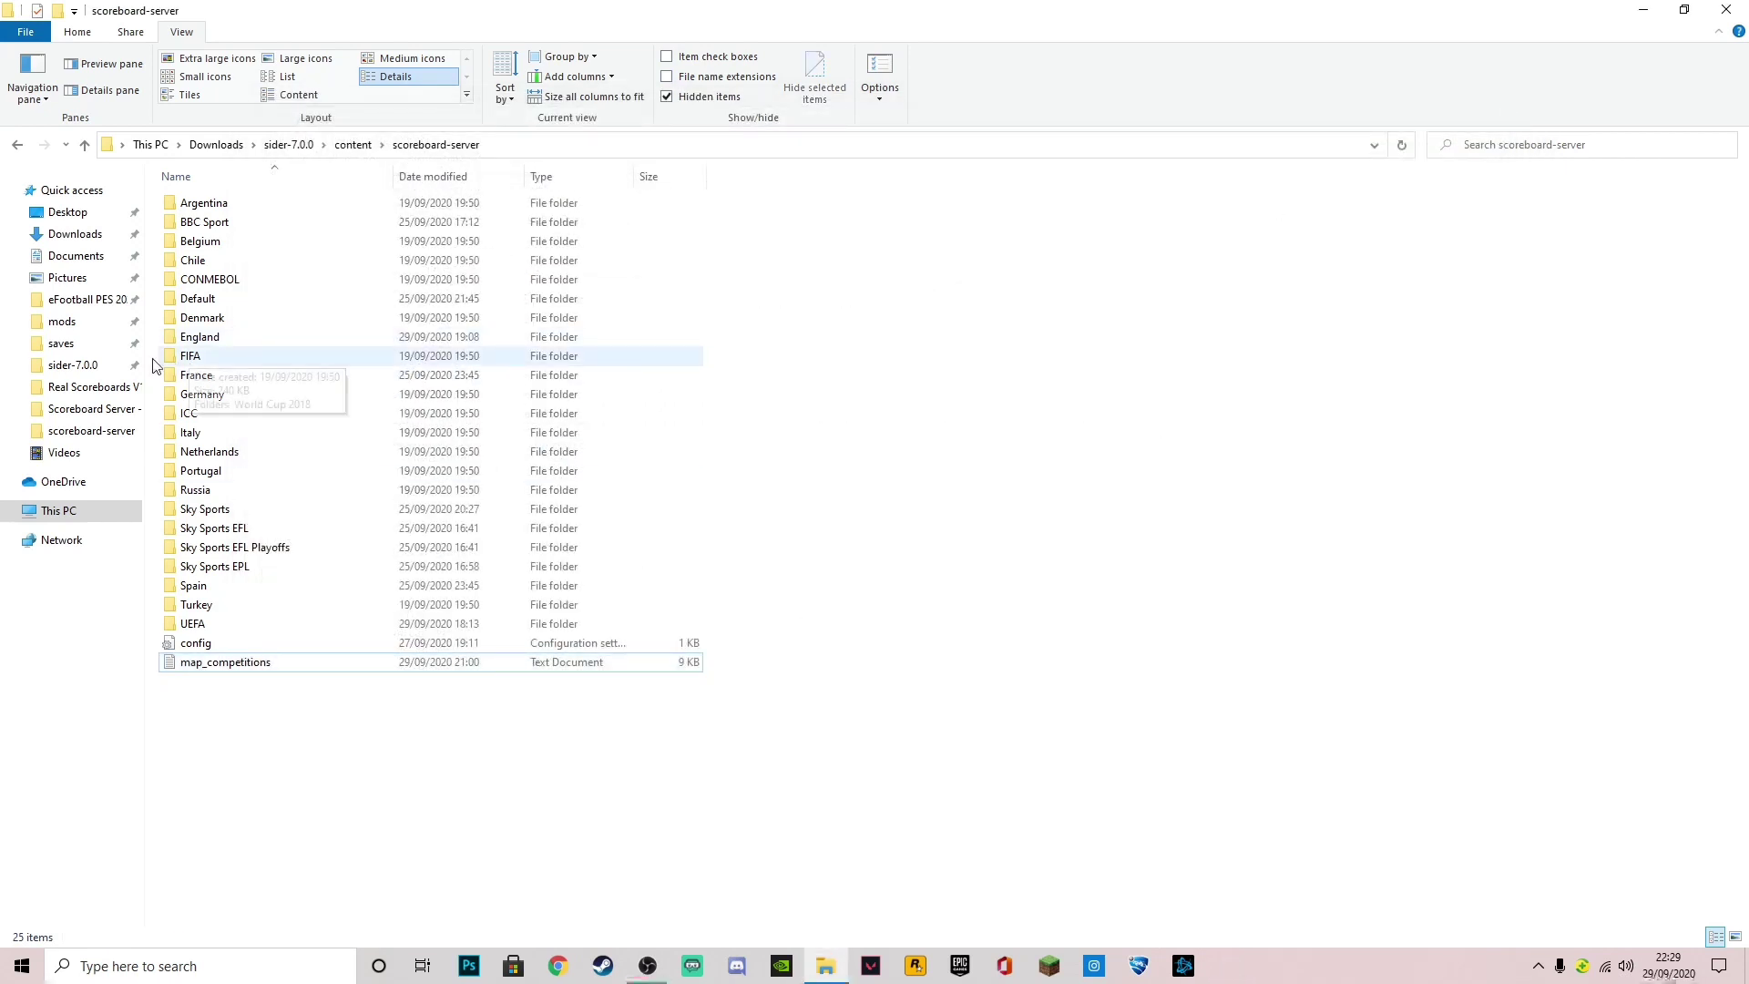
click(98, 367)
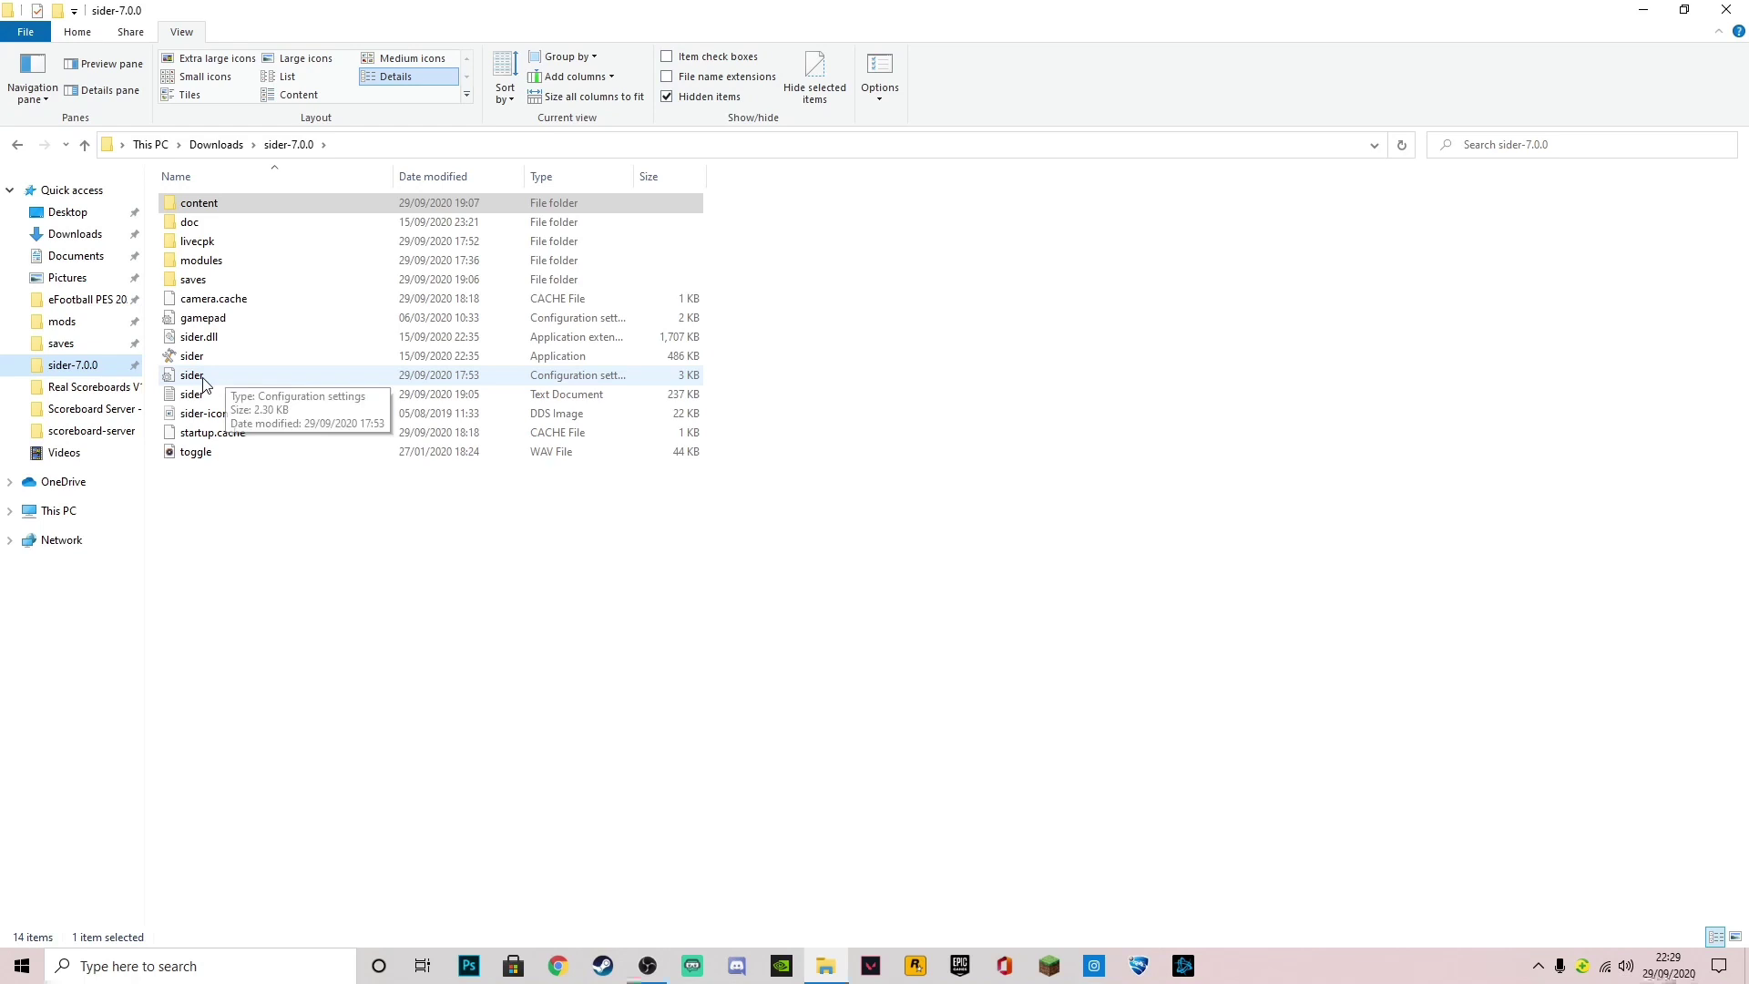
click(233, 381)
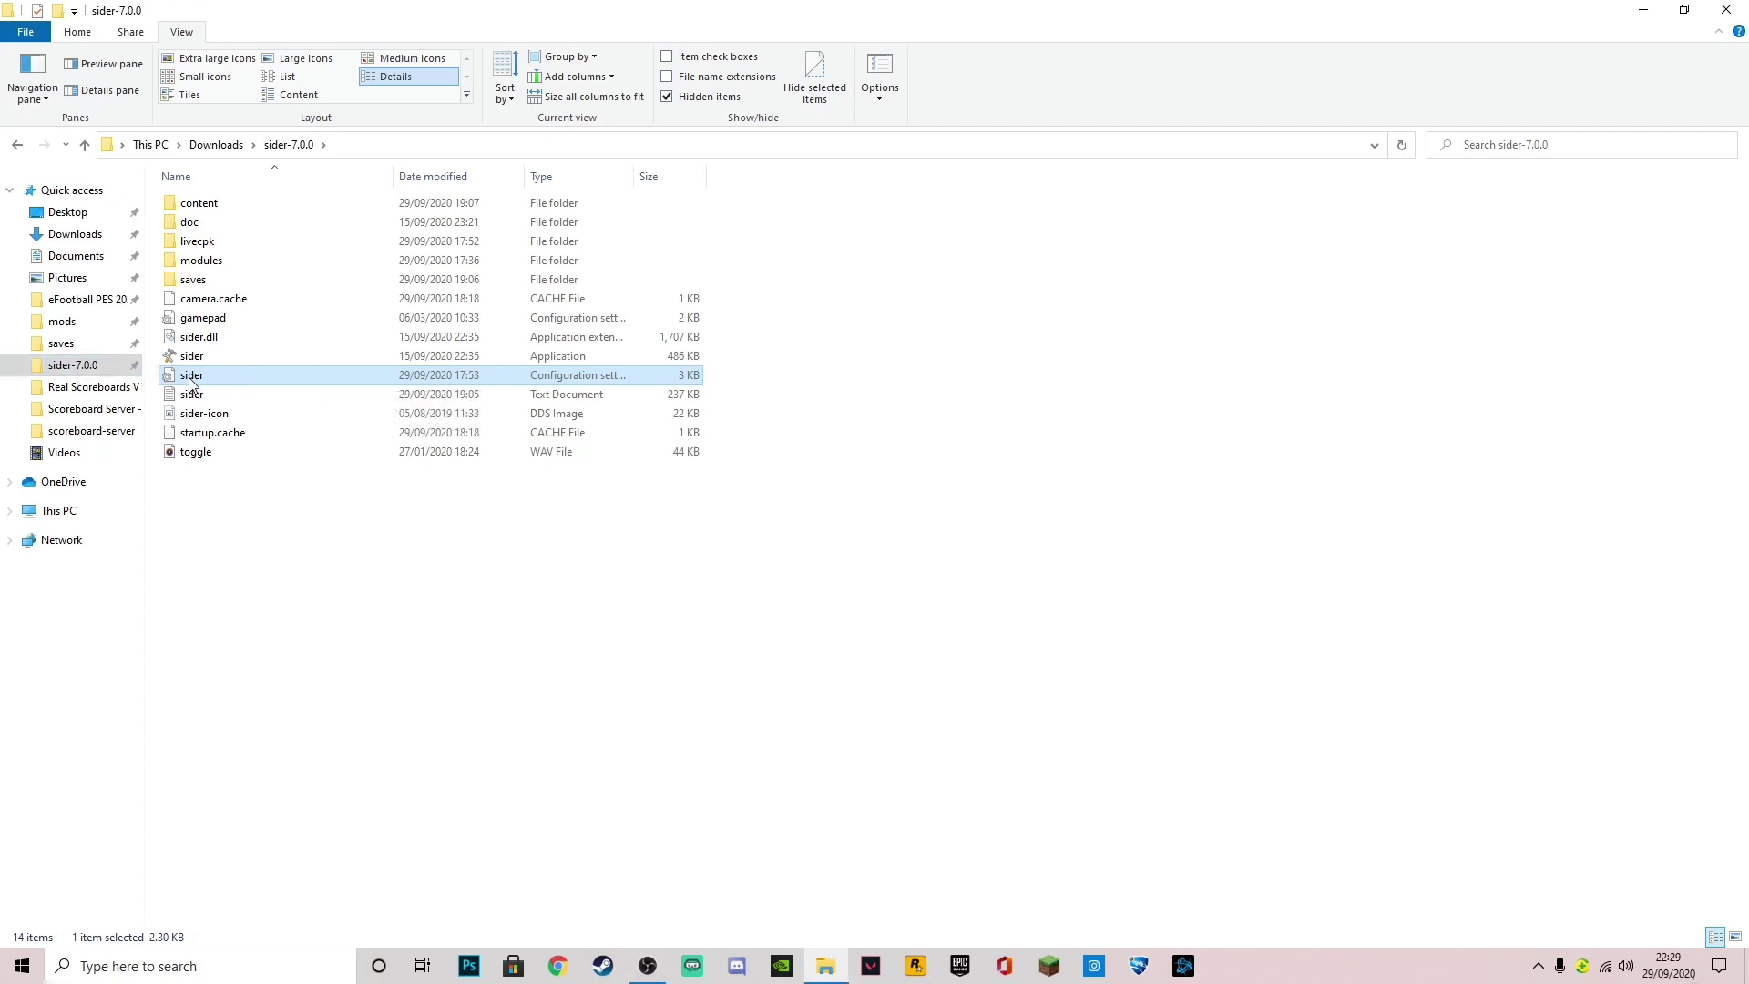
- Open sider.ini, scroll through its lua.module lines, and close Notepad without changes
double_click(274, 382)
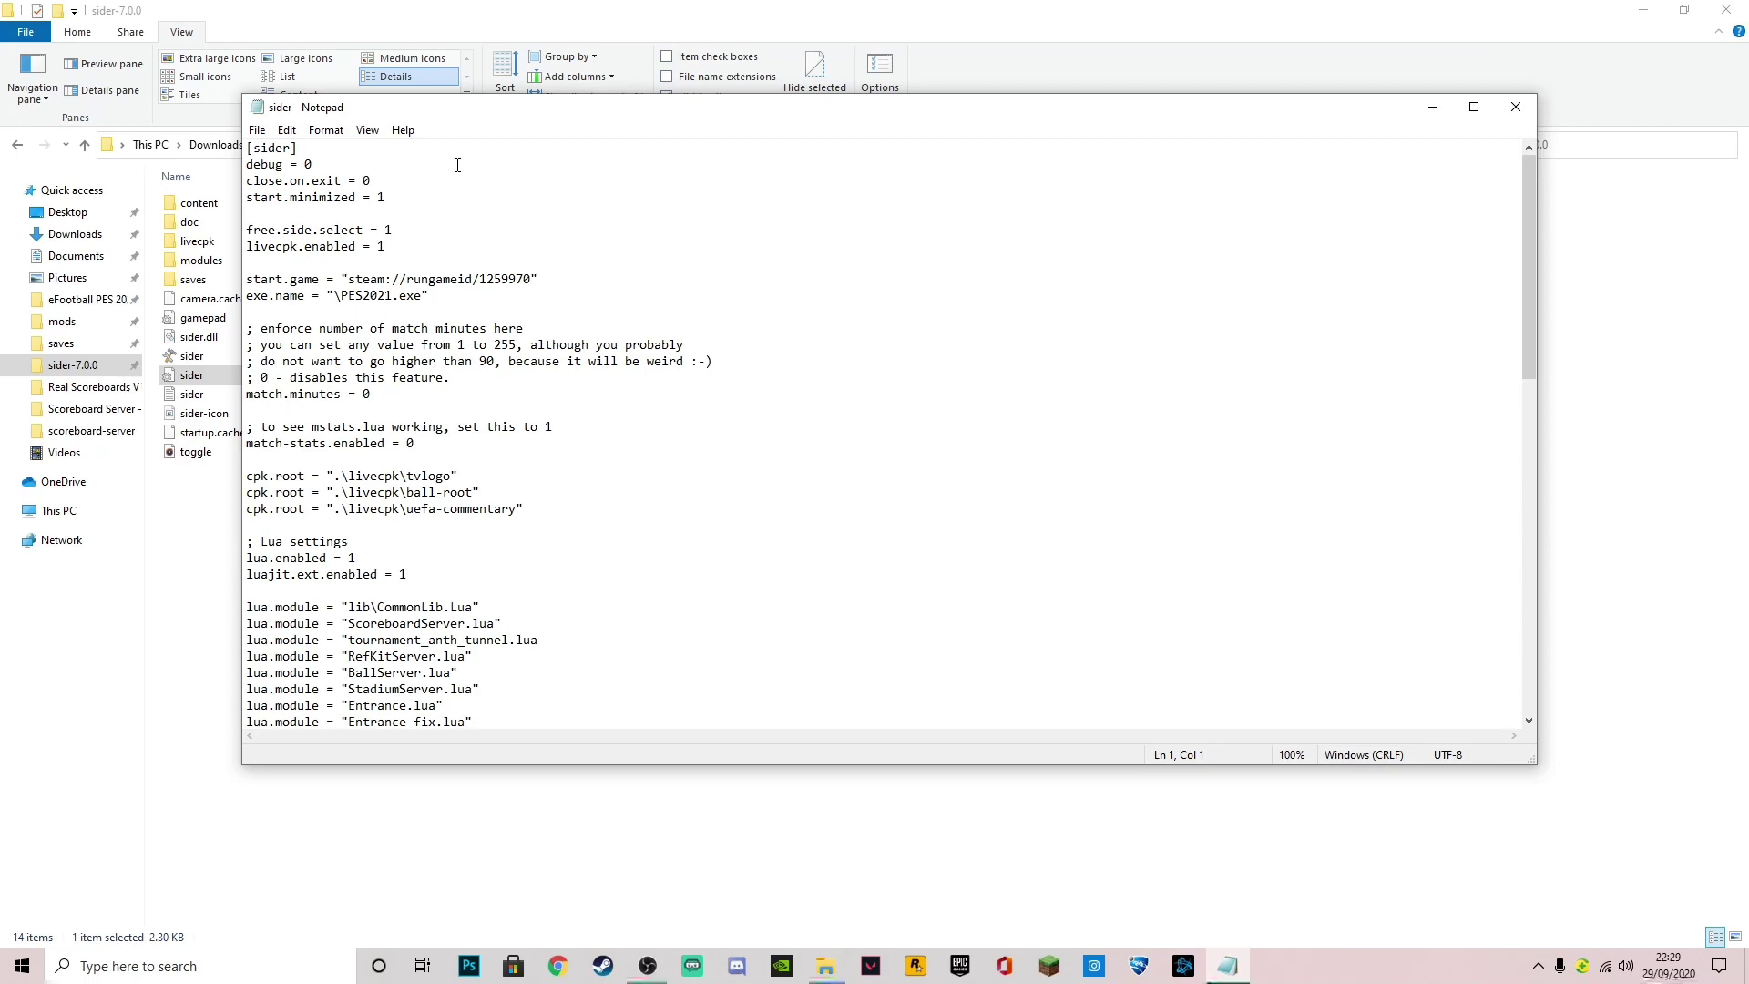
drag(460, 108, 510, 46)
scroll(568, 450, down, 2)
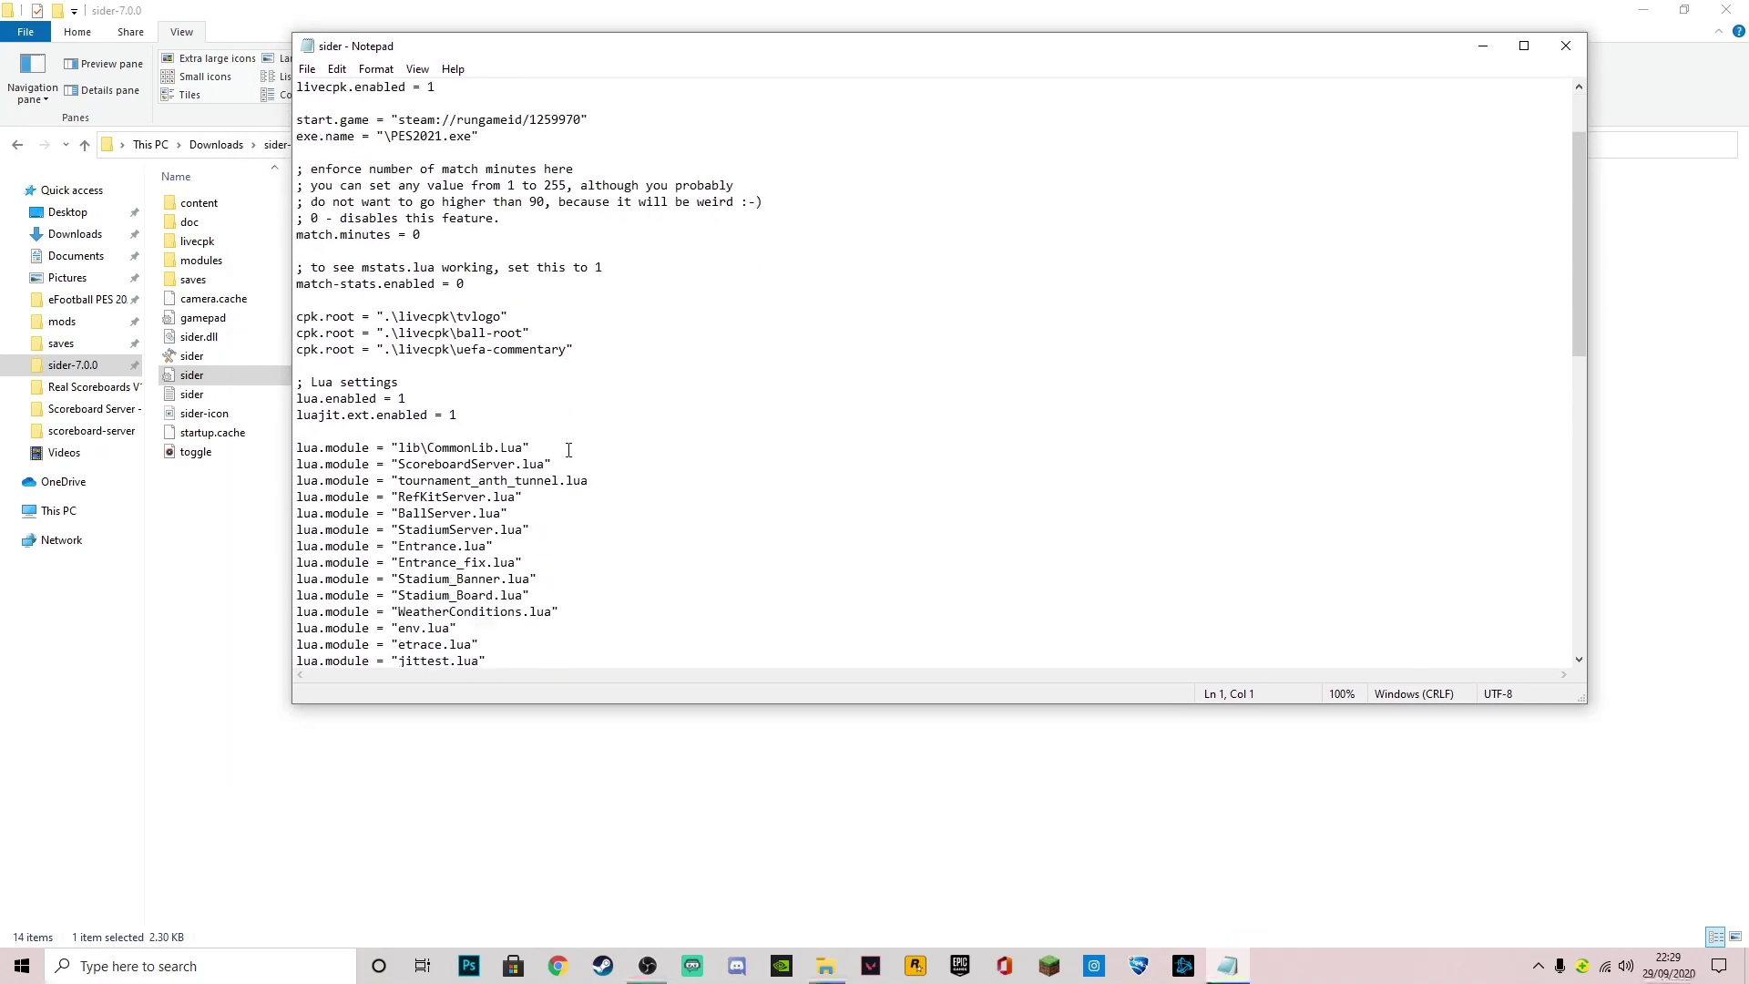
scroll(569, 450, down, 5)
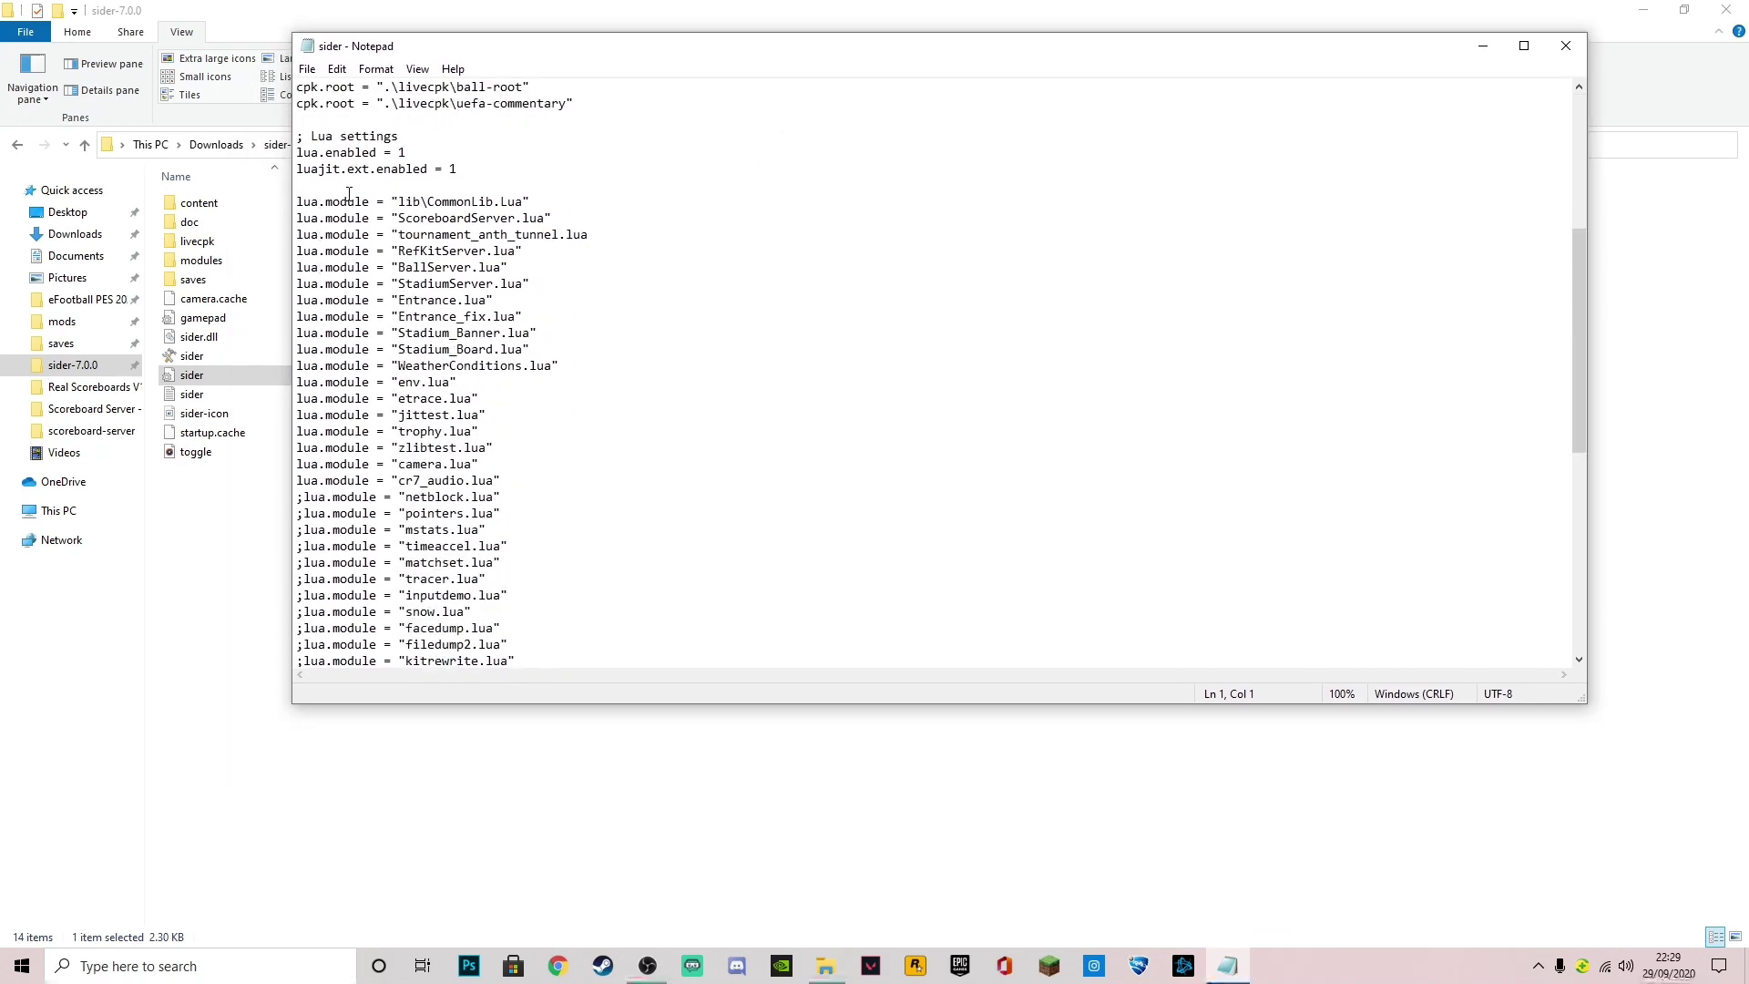
scroll(401, 201, down, 3)
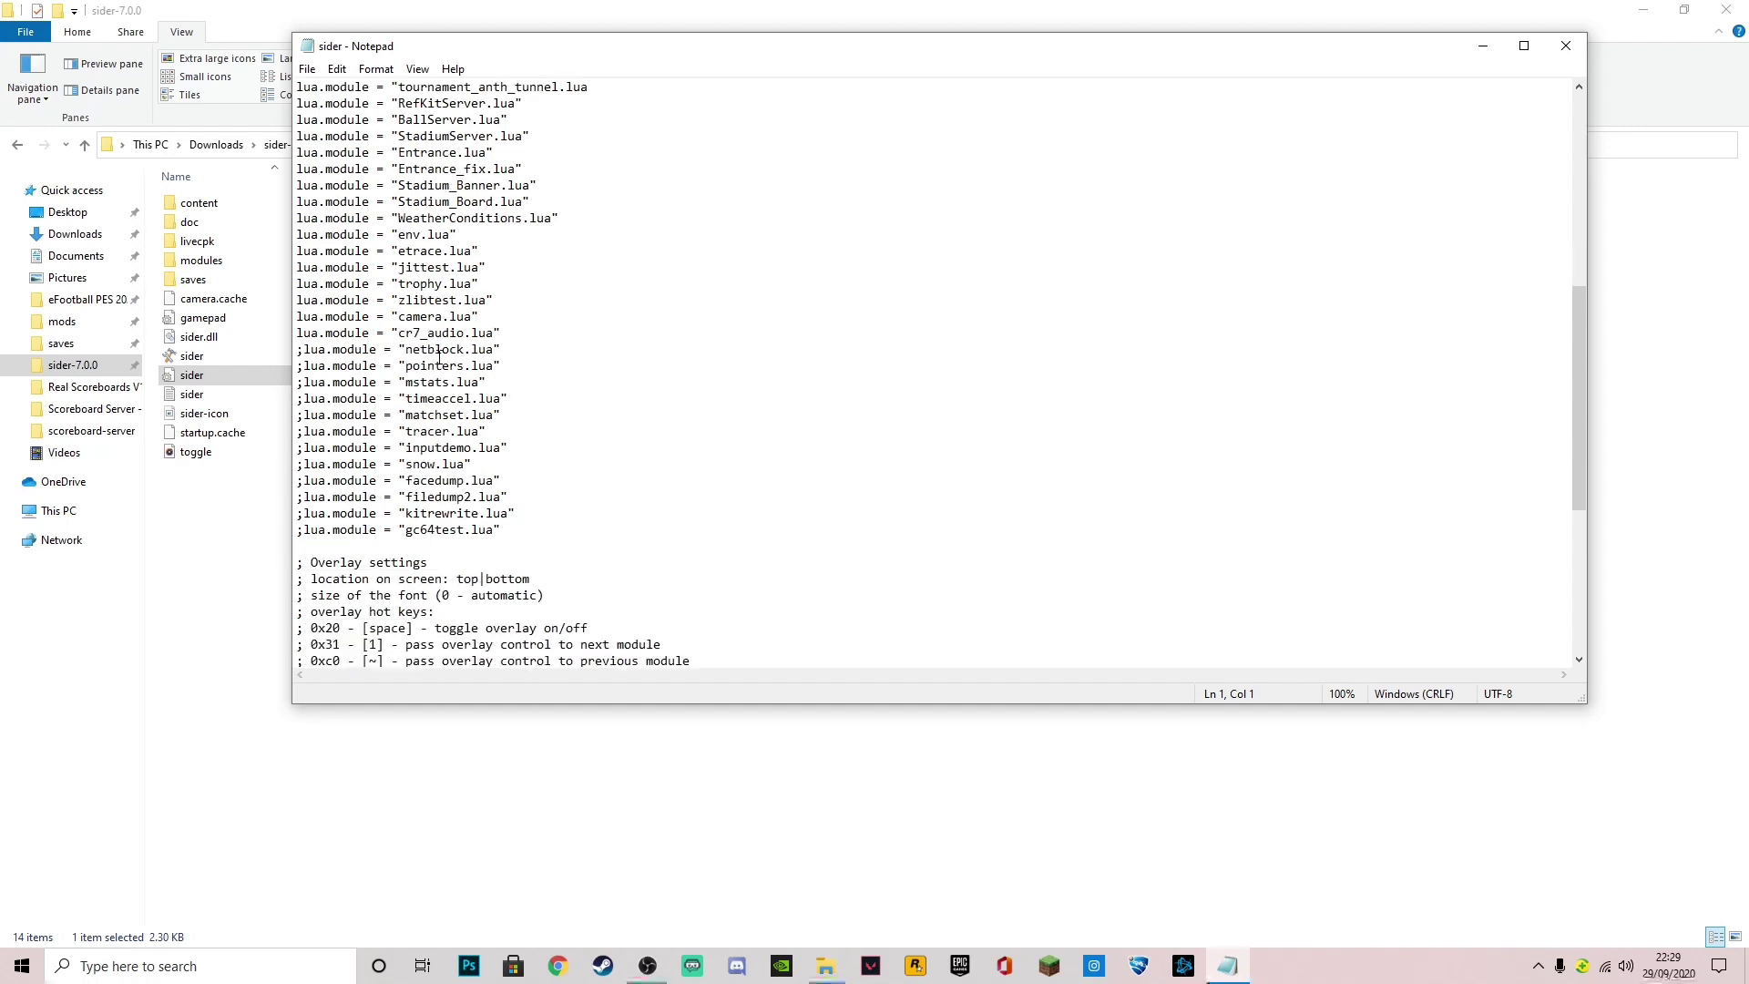
scroll(495, 468, up, 4)
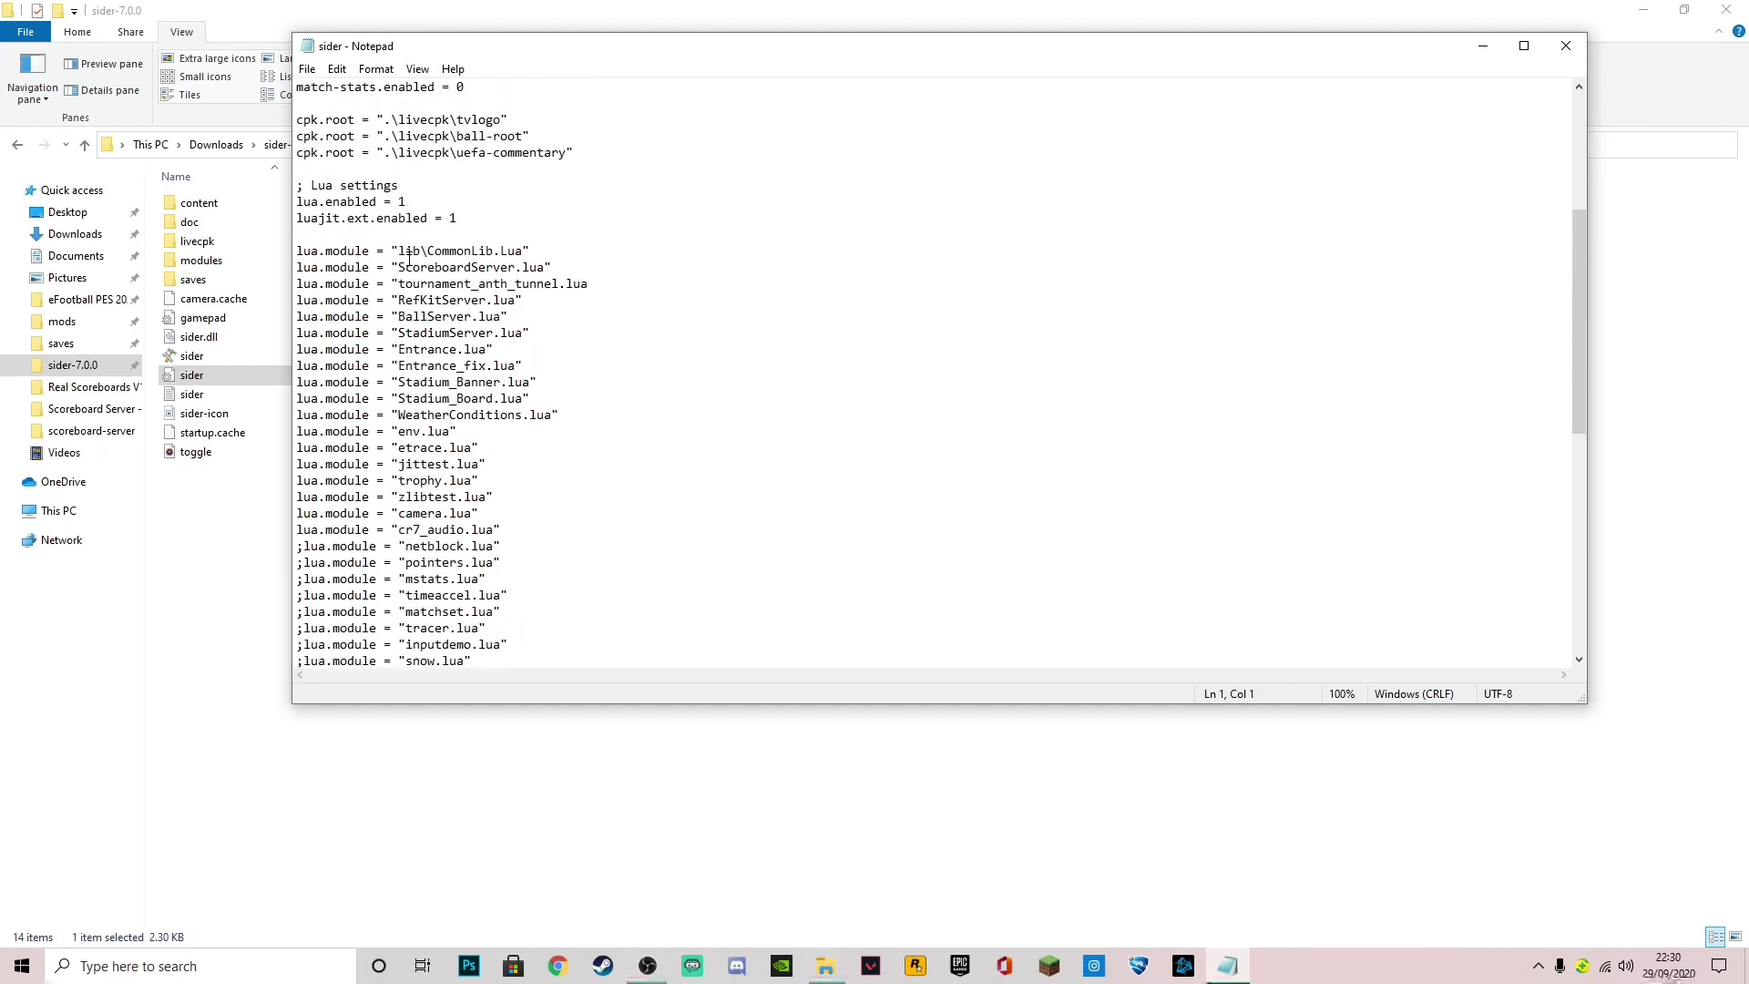
key(alt+F4)
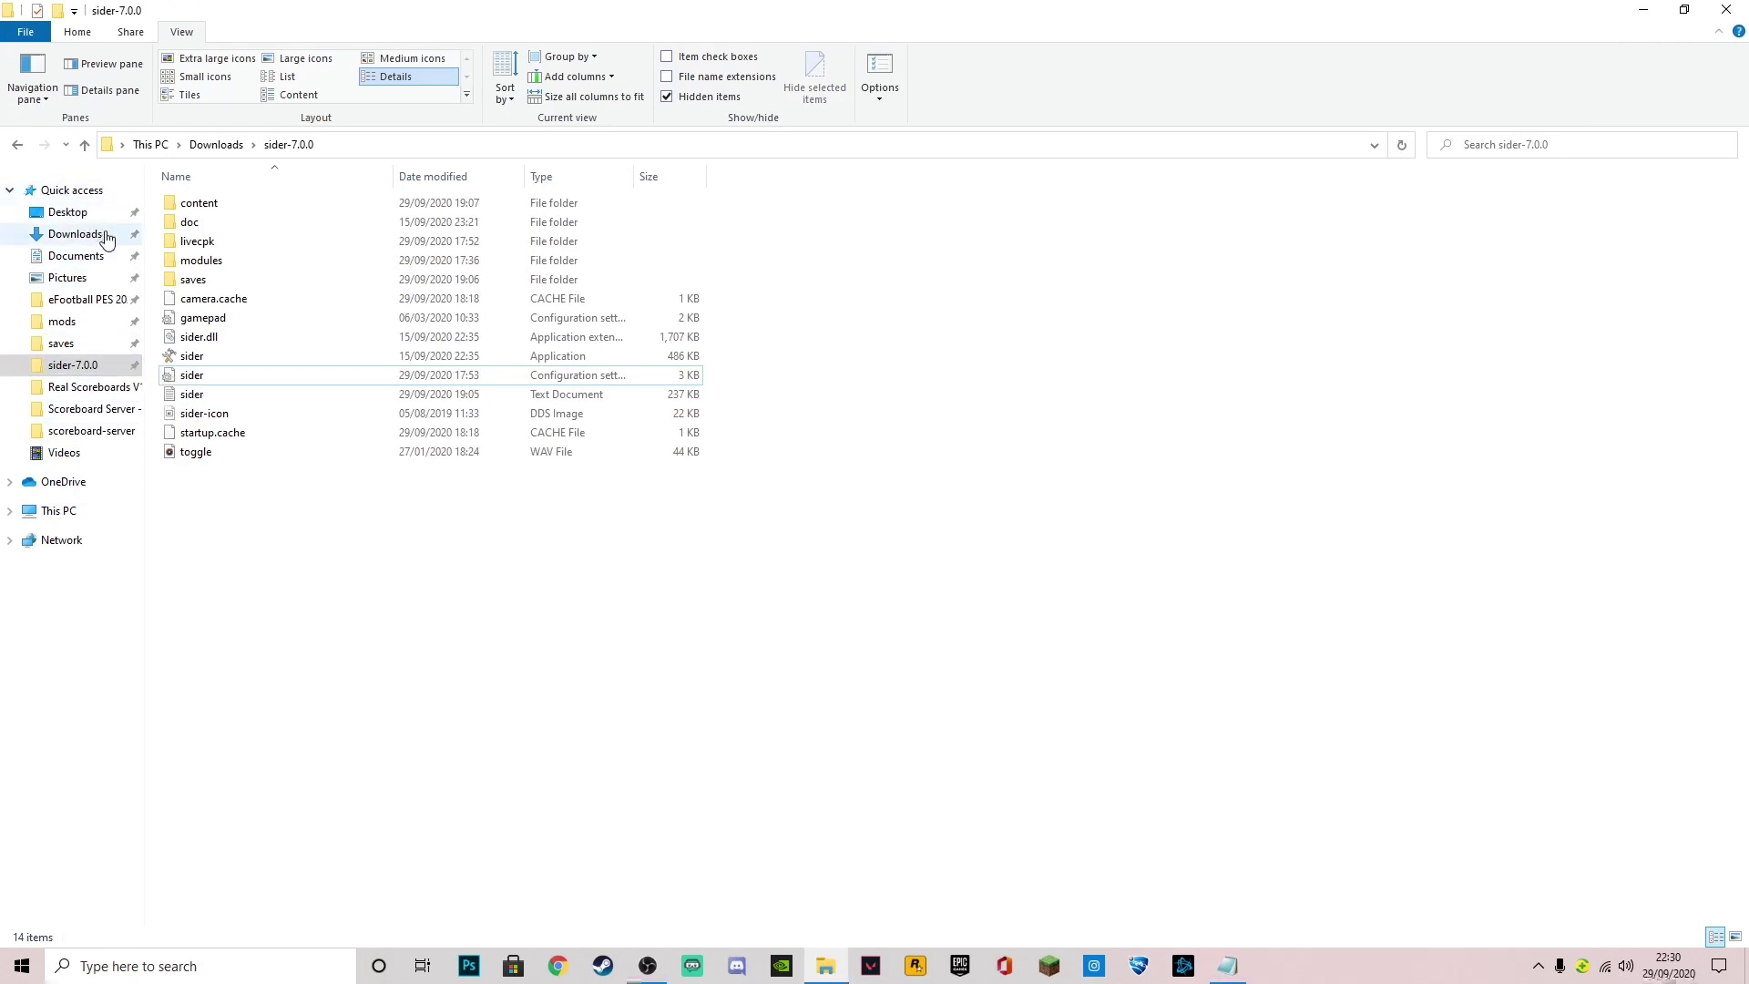
- Copy the lua.module = "ScoreboardServer.lua" line from the ScoreBoard file, then close it
click(113, 416)
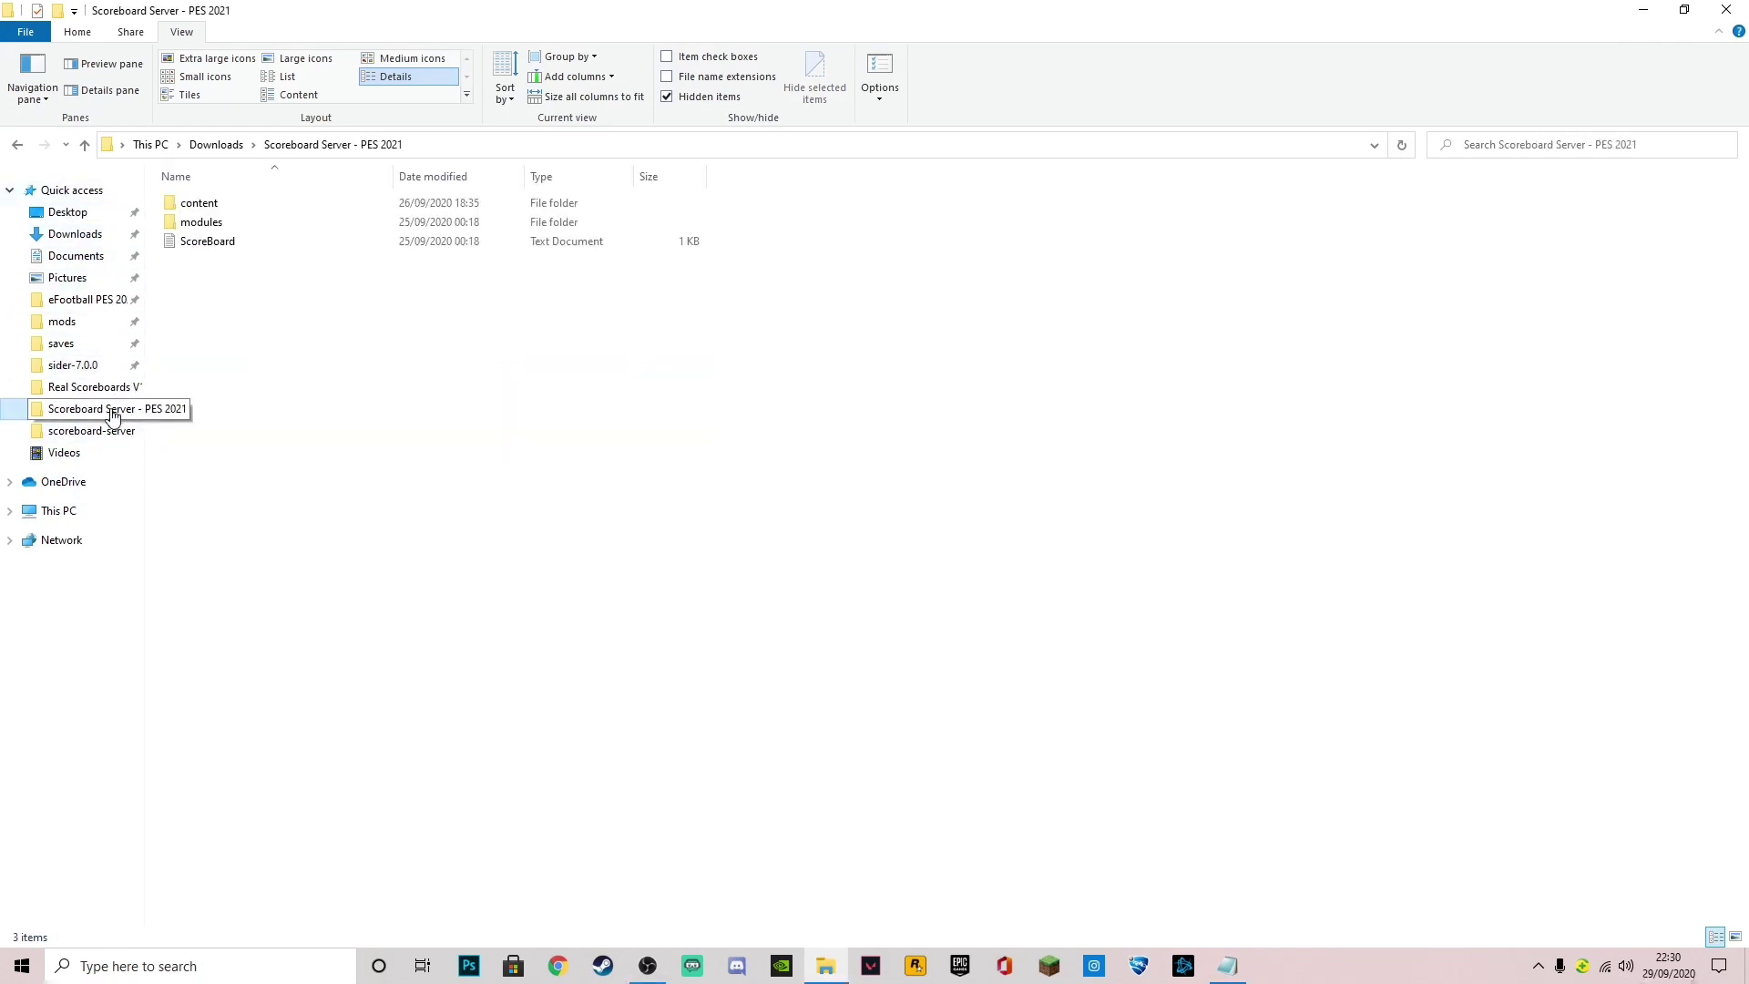
double_click(247, 242)
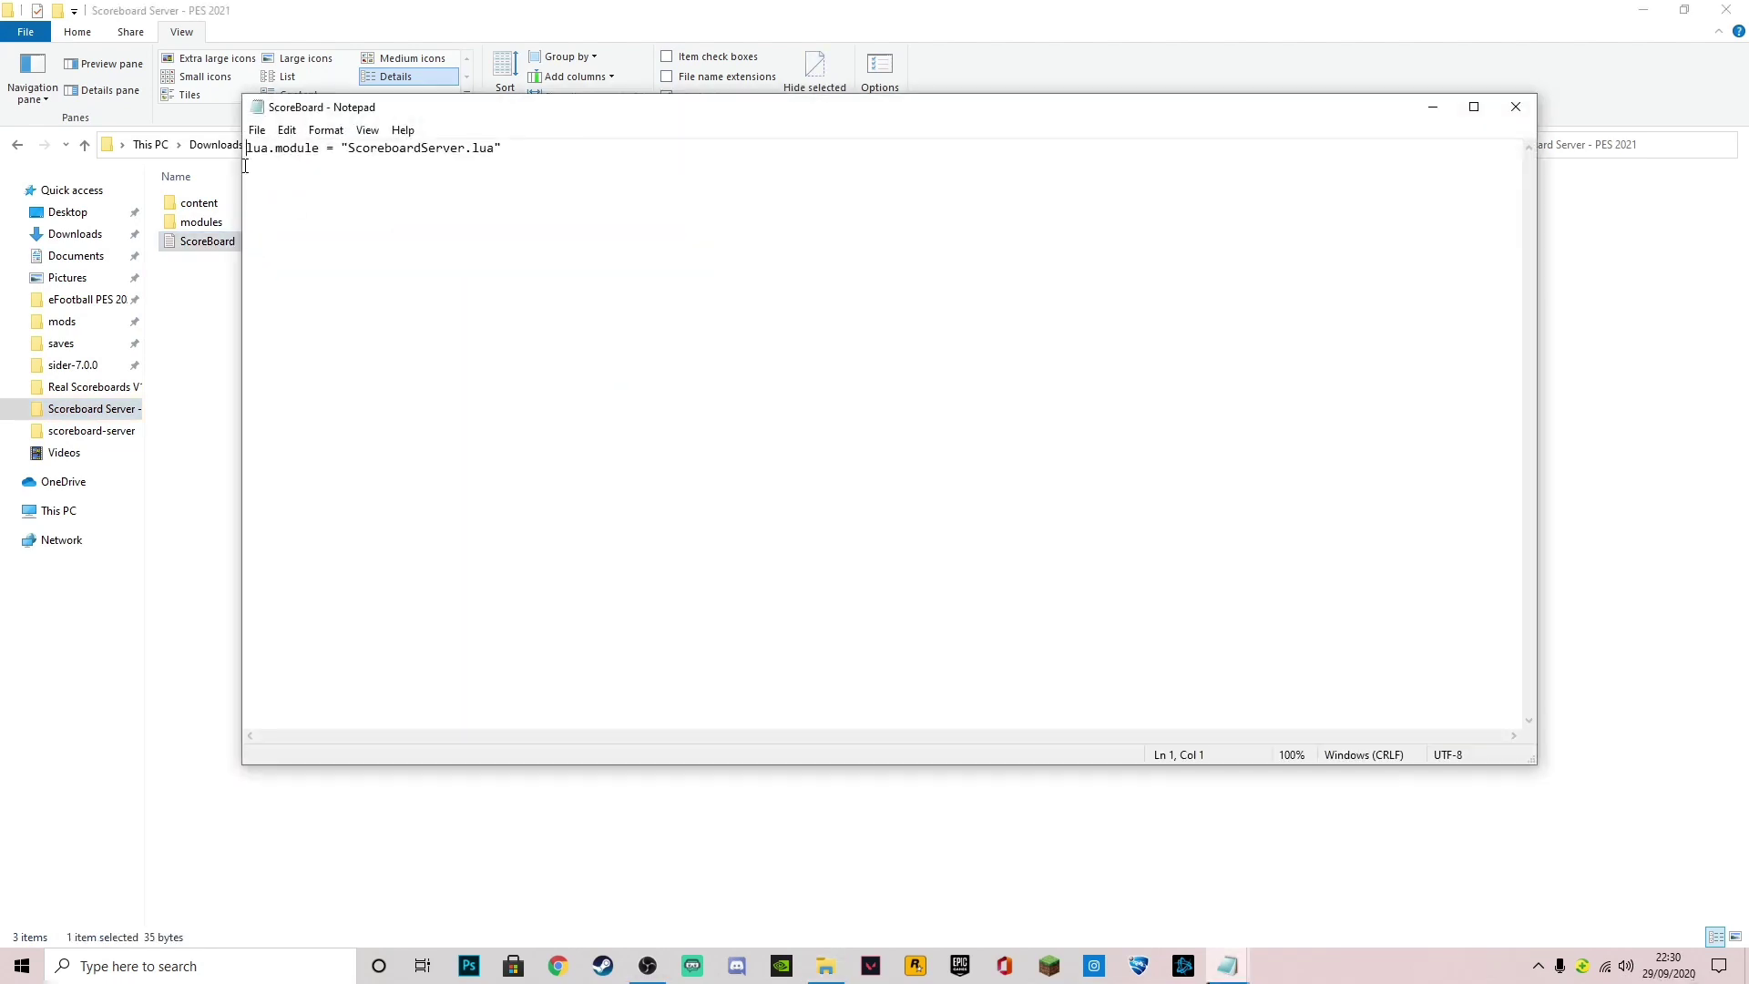
drag(246, 150, 507, 155)
right_click(483, 157)
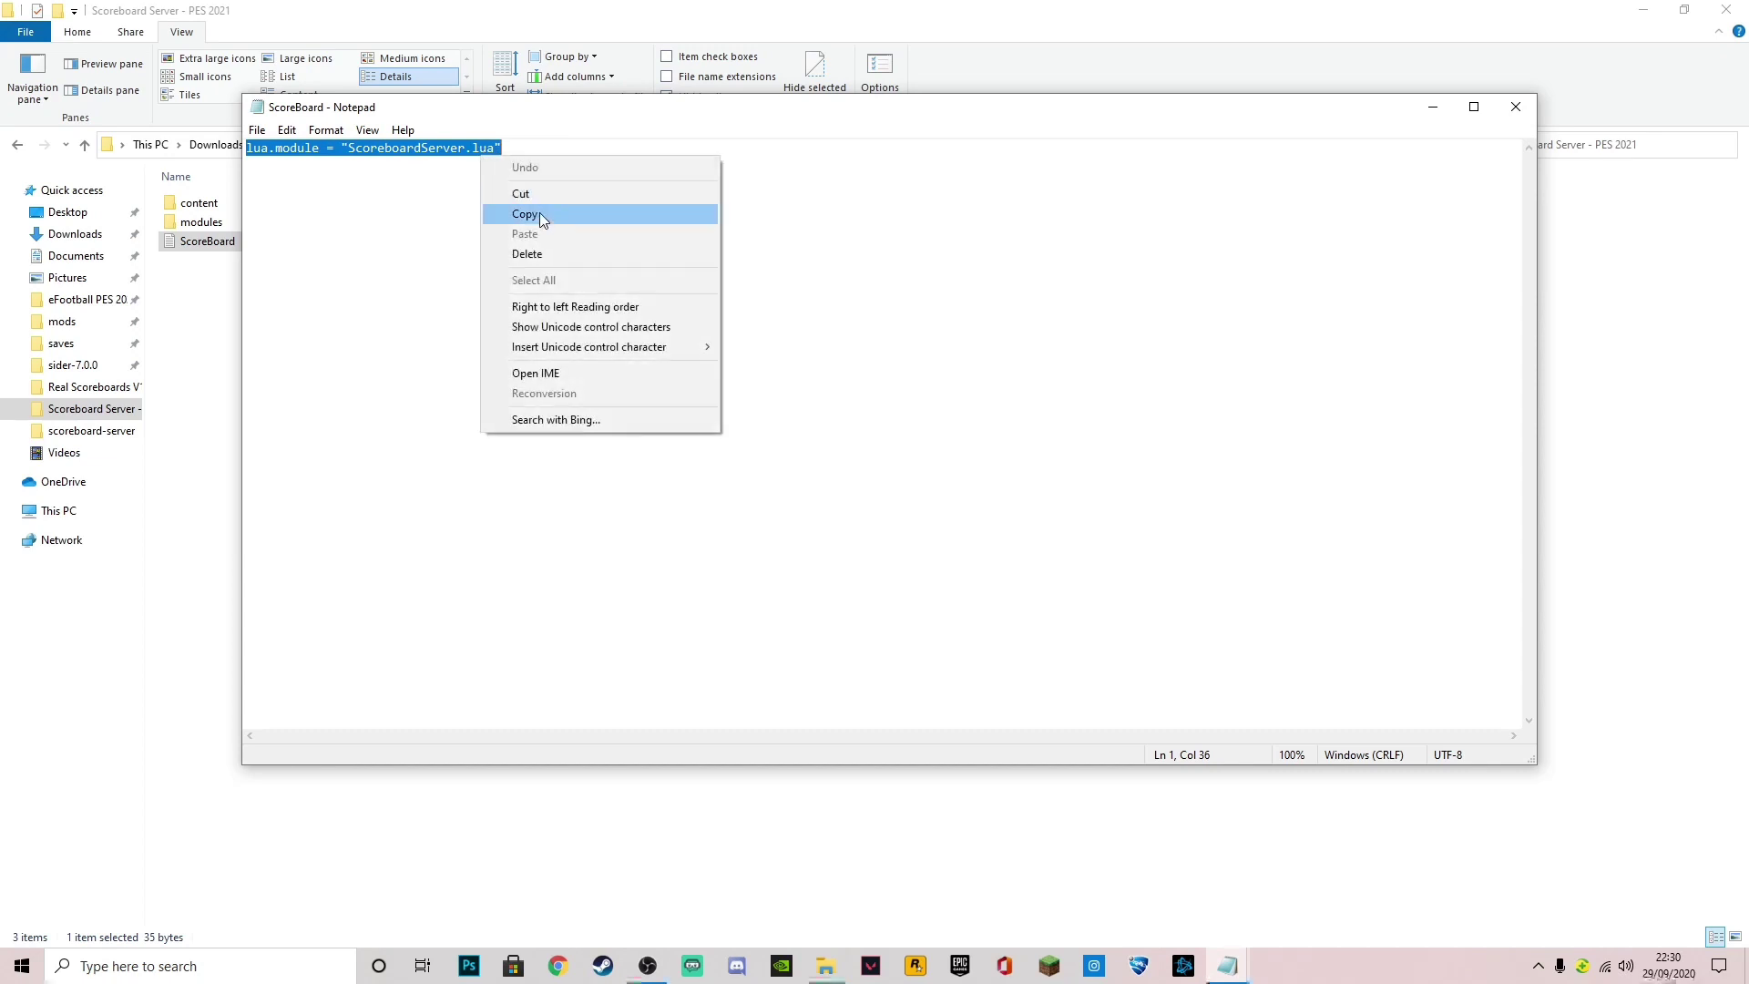
click(544, 218)
click(1514, 107)
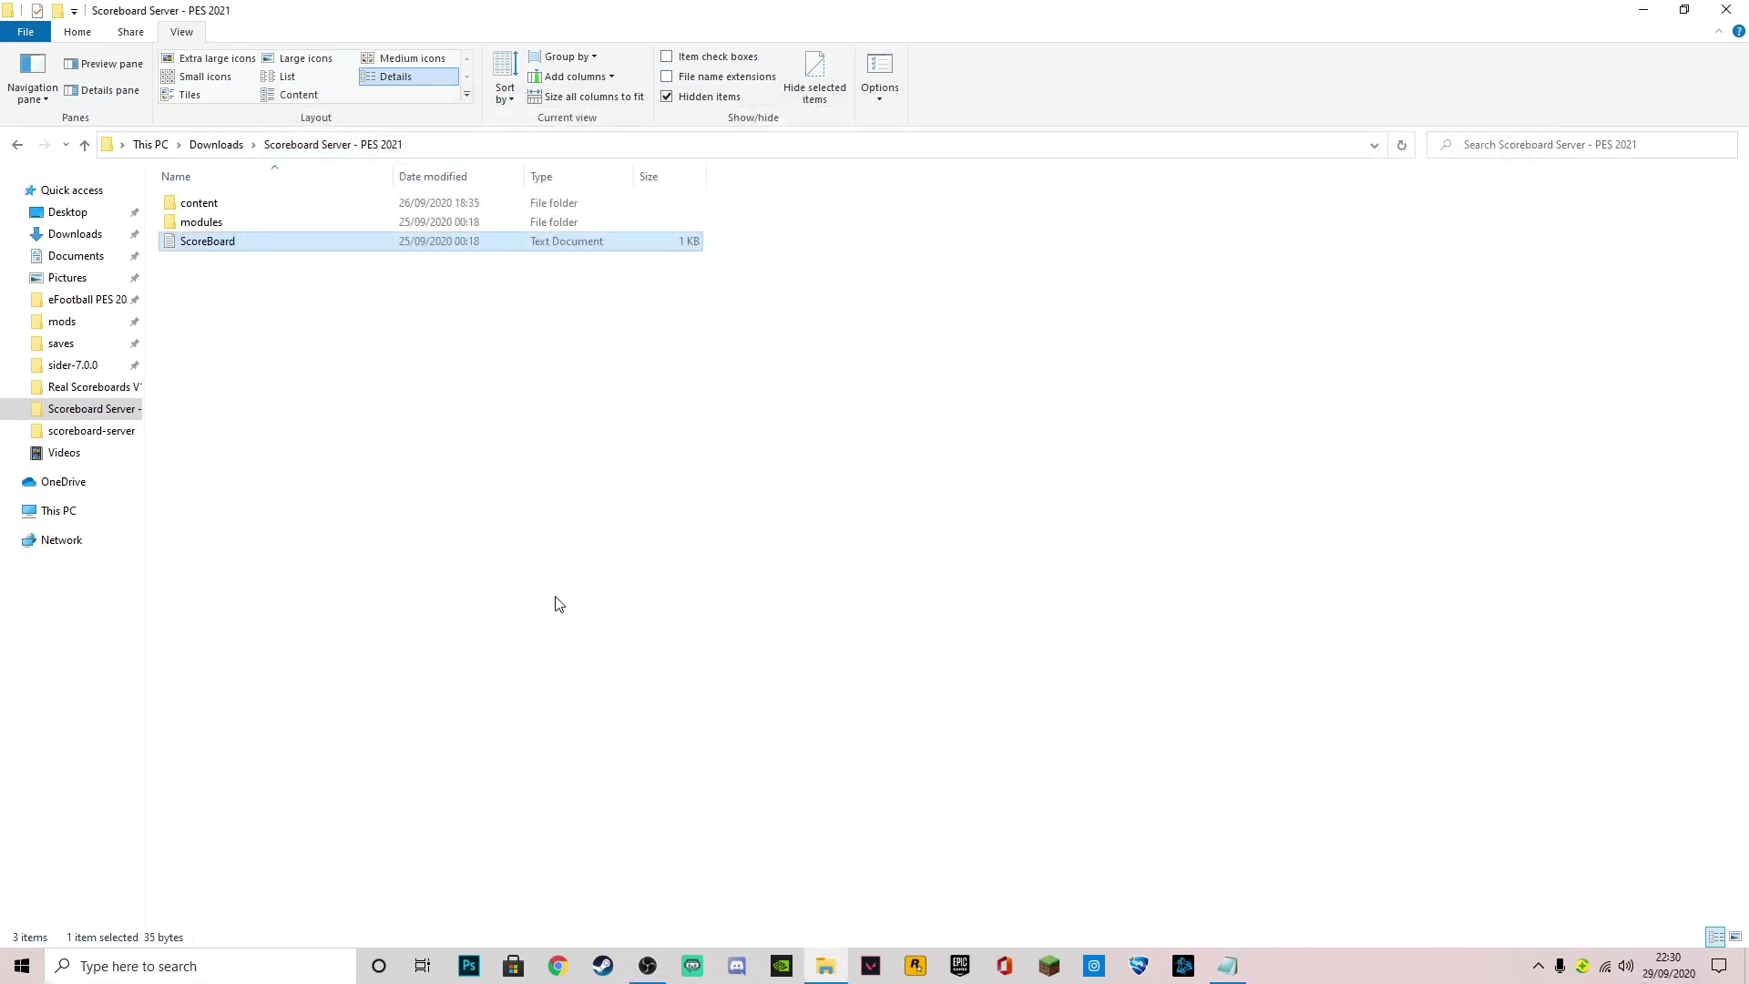
- Reopen sider.ini and paste the ScoreboardServer.lua module line below CommonLib.Lua
click(97, 366)
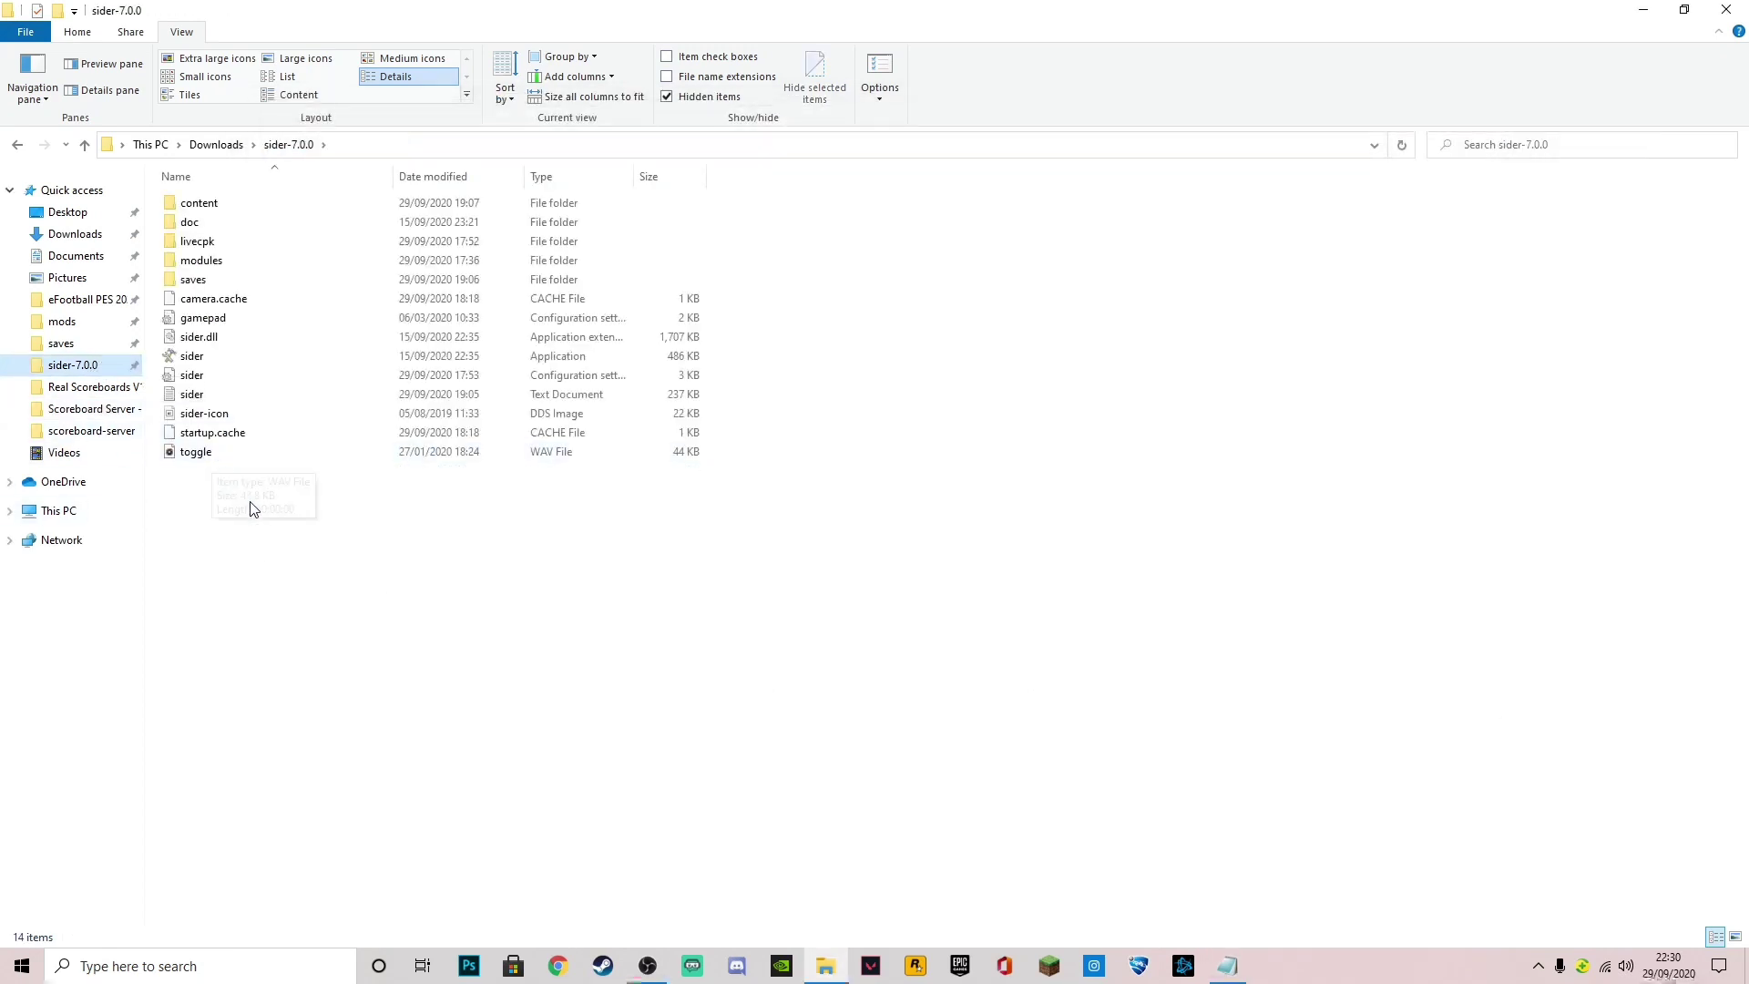
double_click(217, 376)
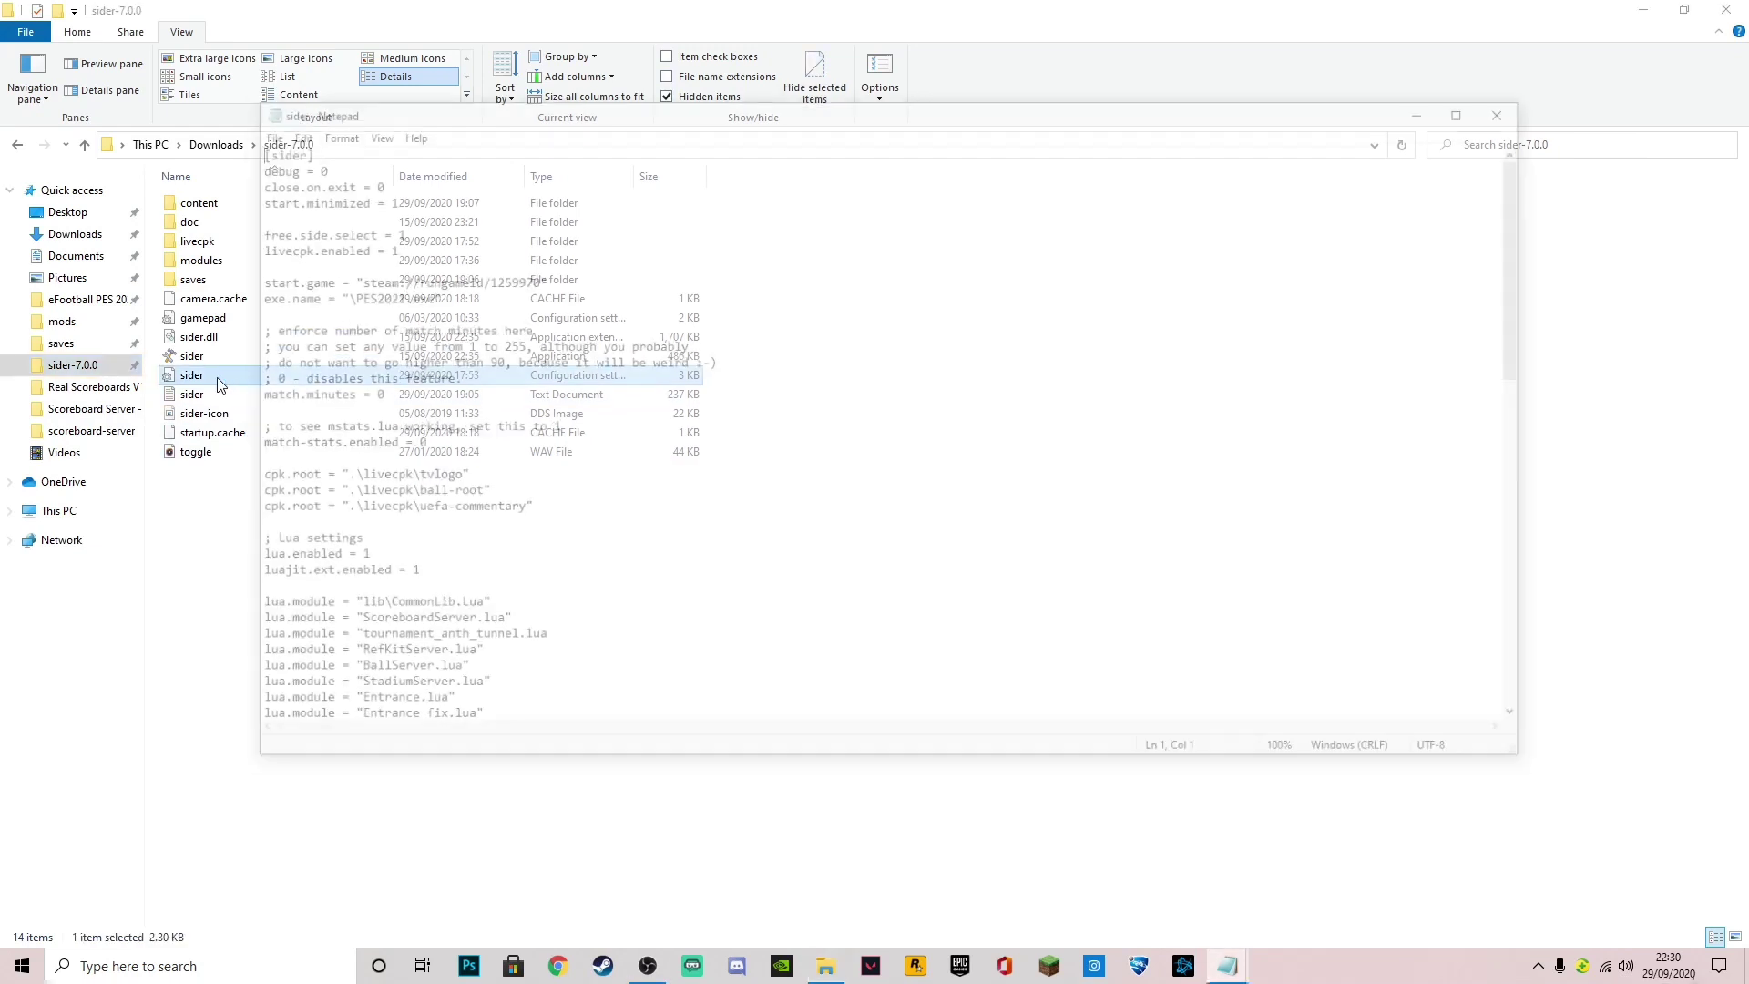
scroll(445, 460, down, 4)
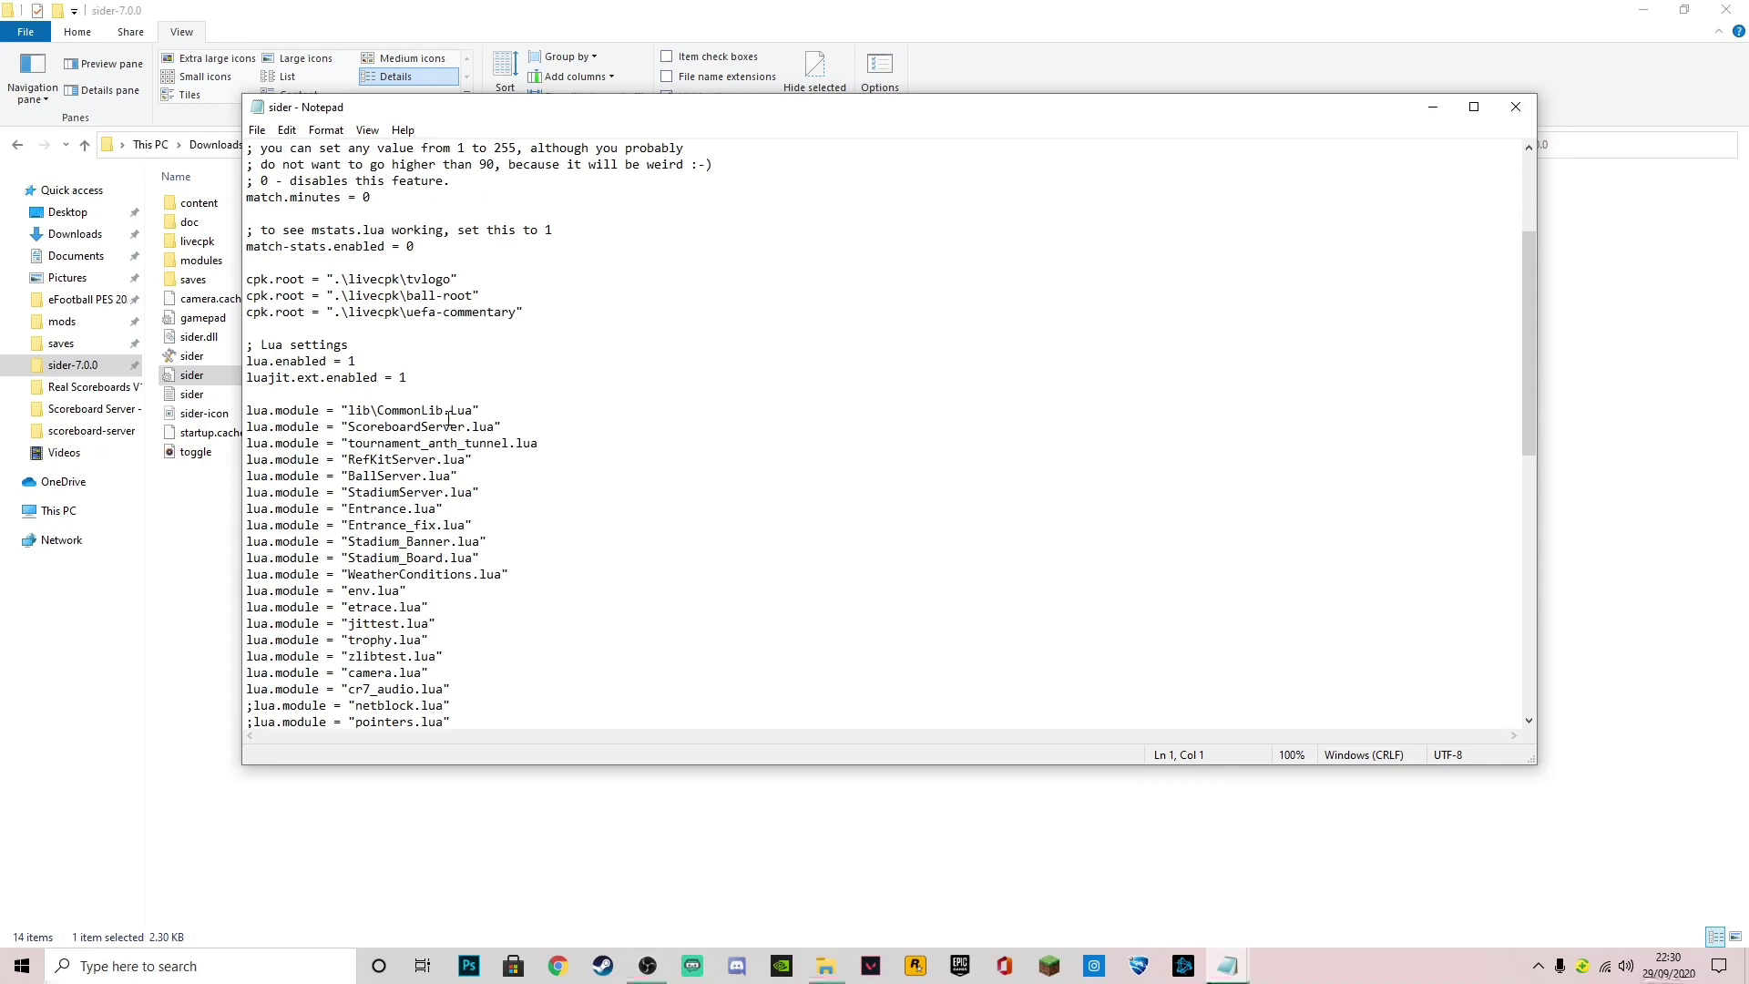
click(482, 415)
key(Return)
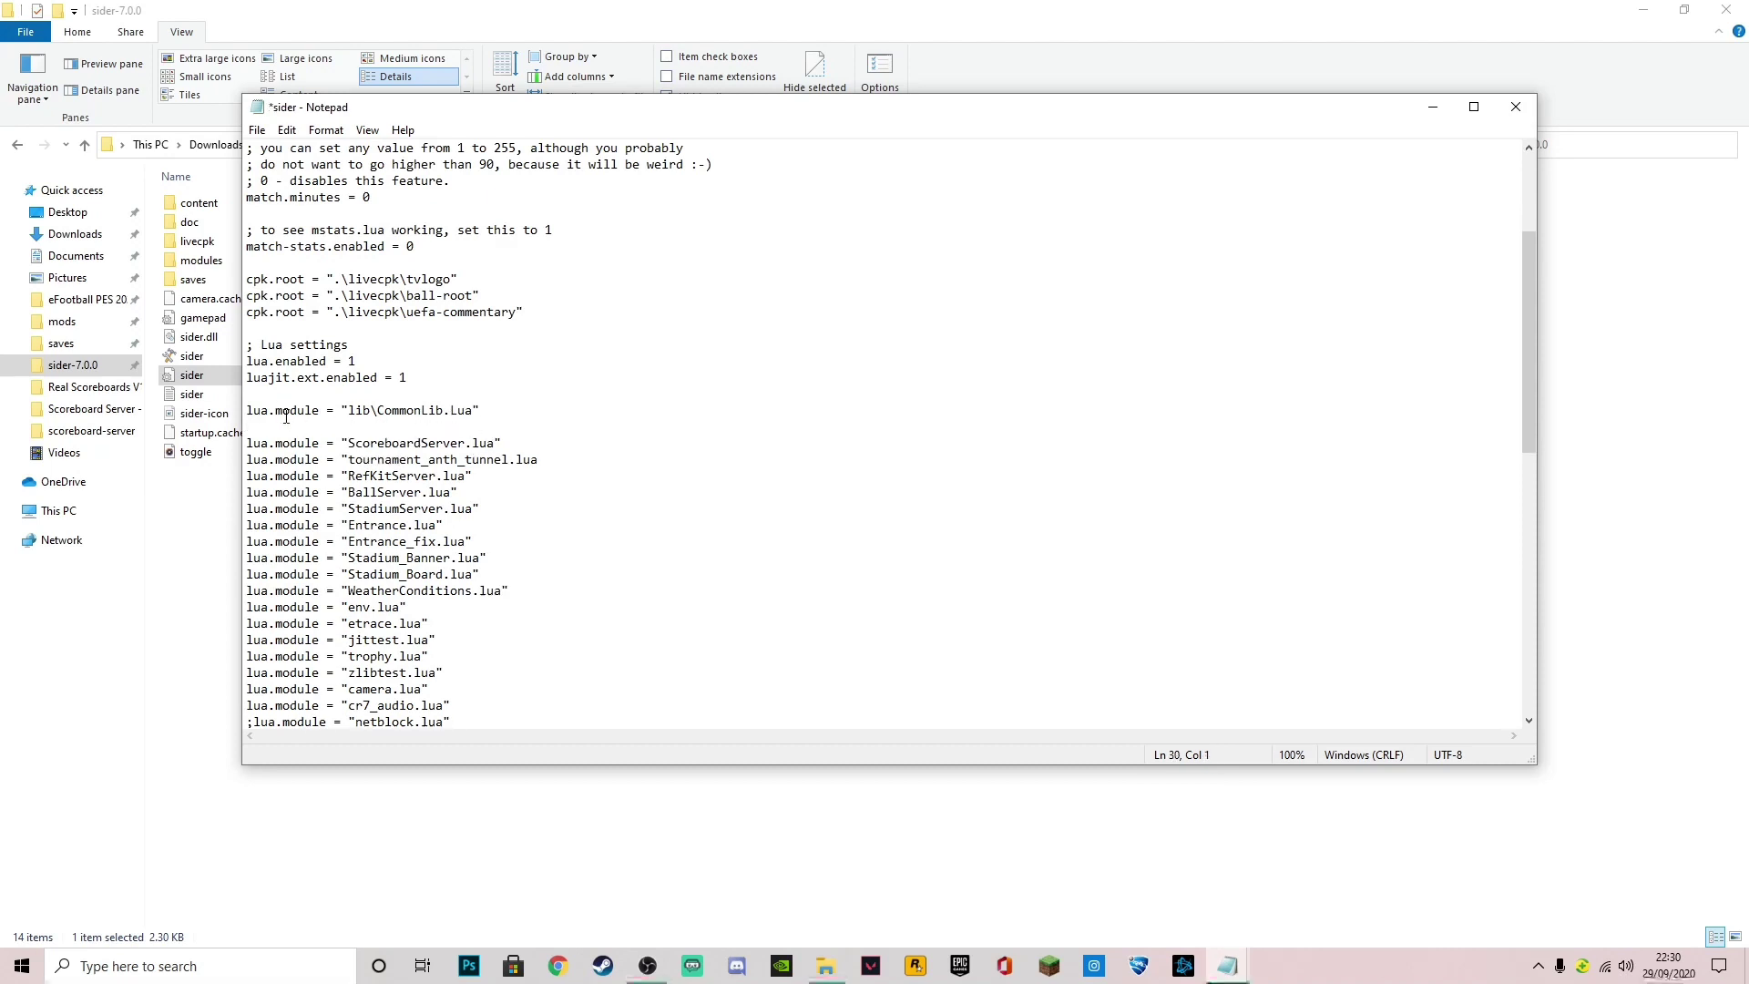
right_click(286, 417)
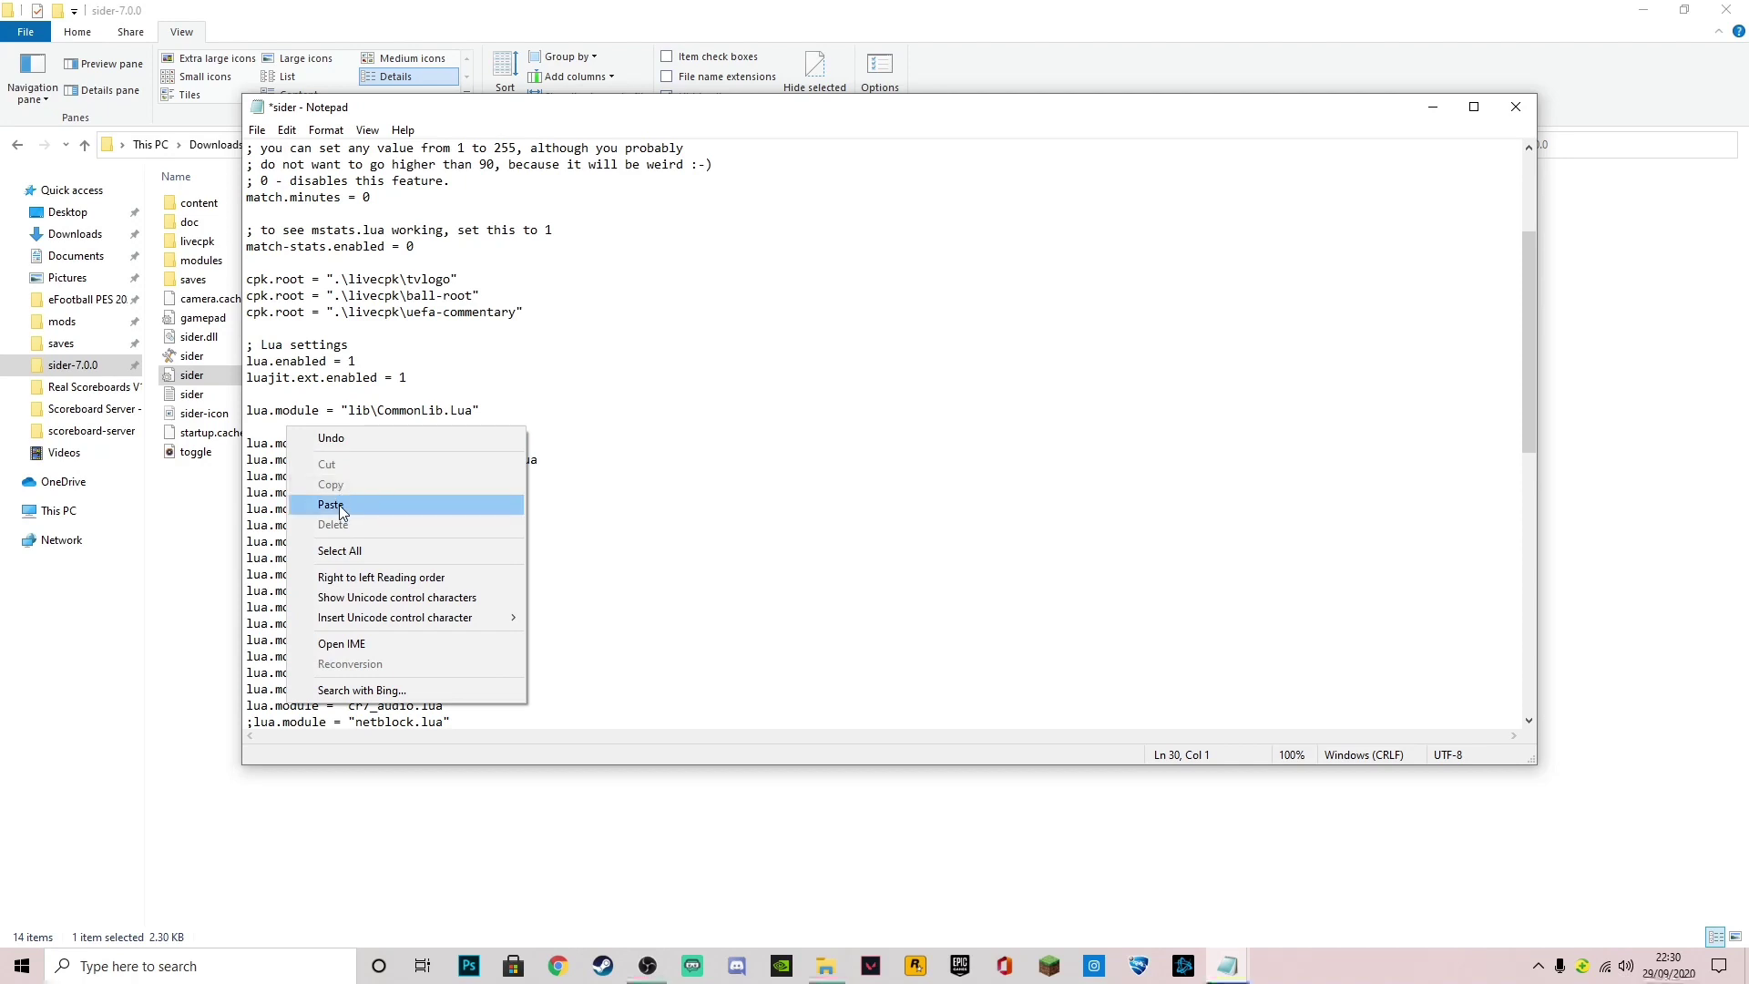
click(368, 492)
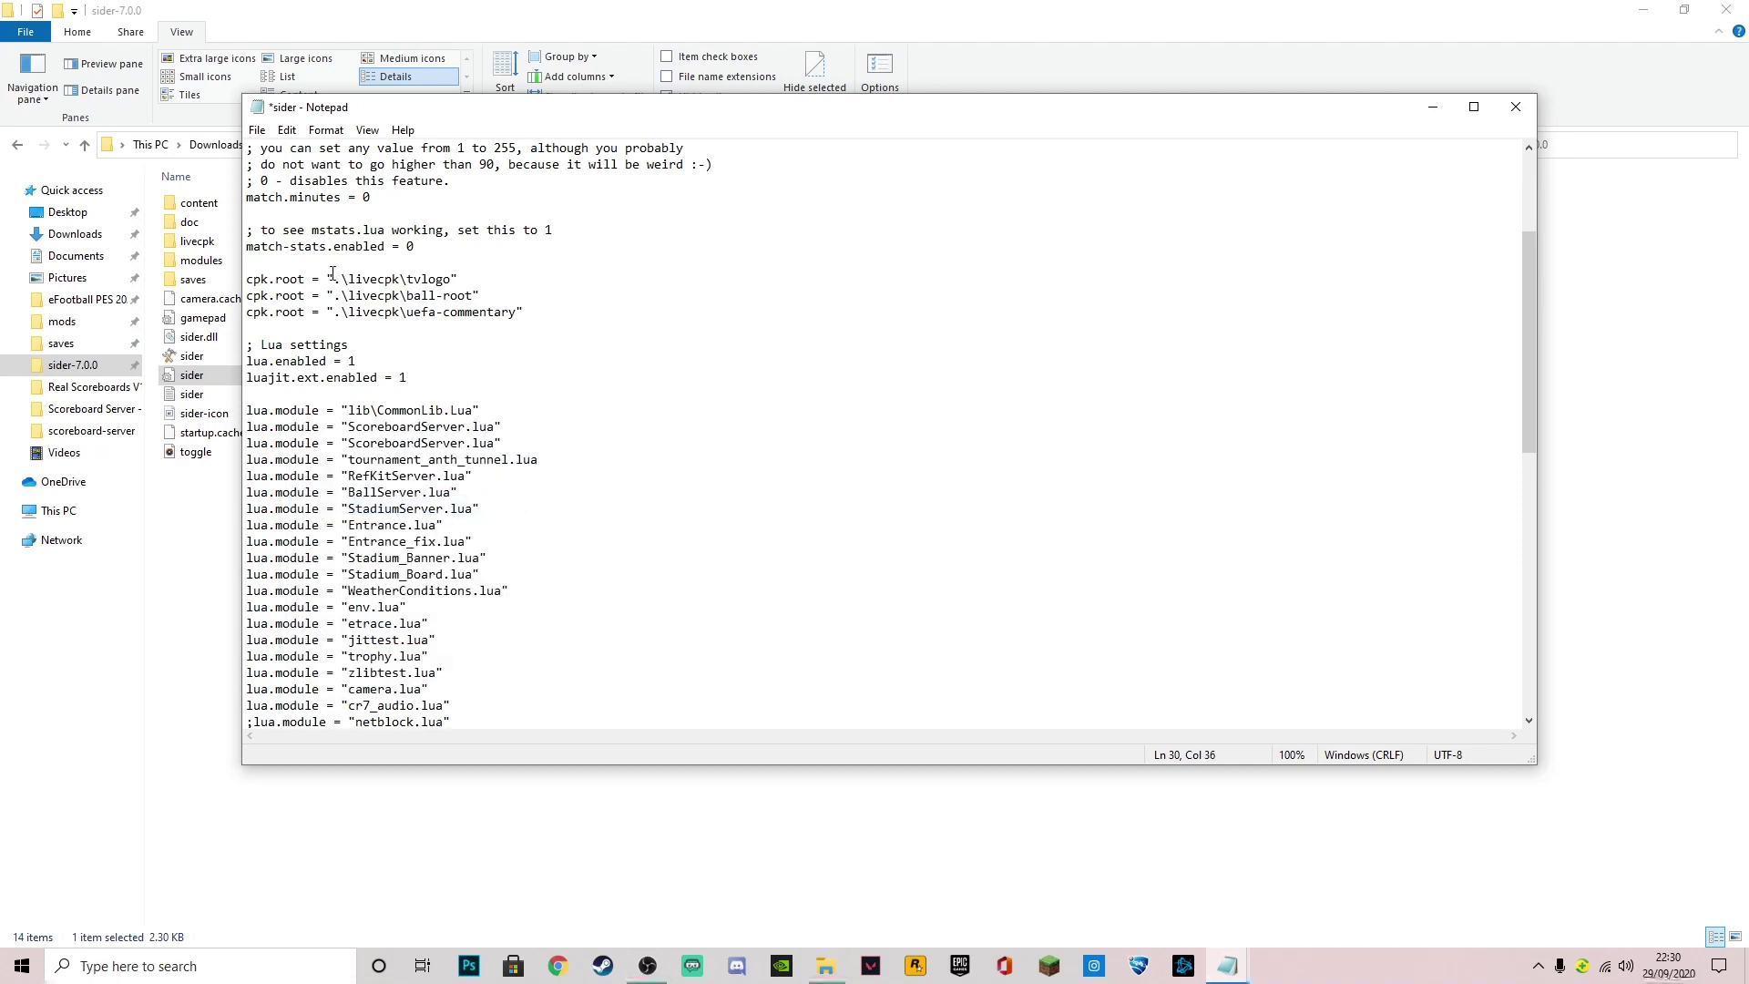
- Delete the duplicate ScoreboardServer.lua line, save sider.ini, and close Notepad
click(257, 129)
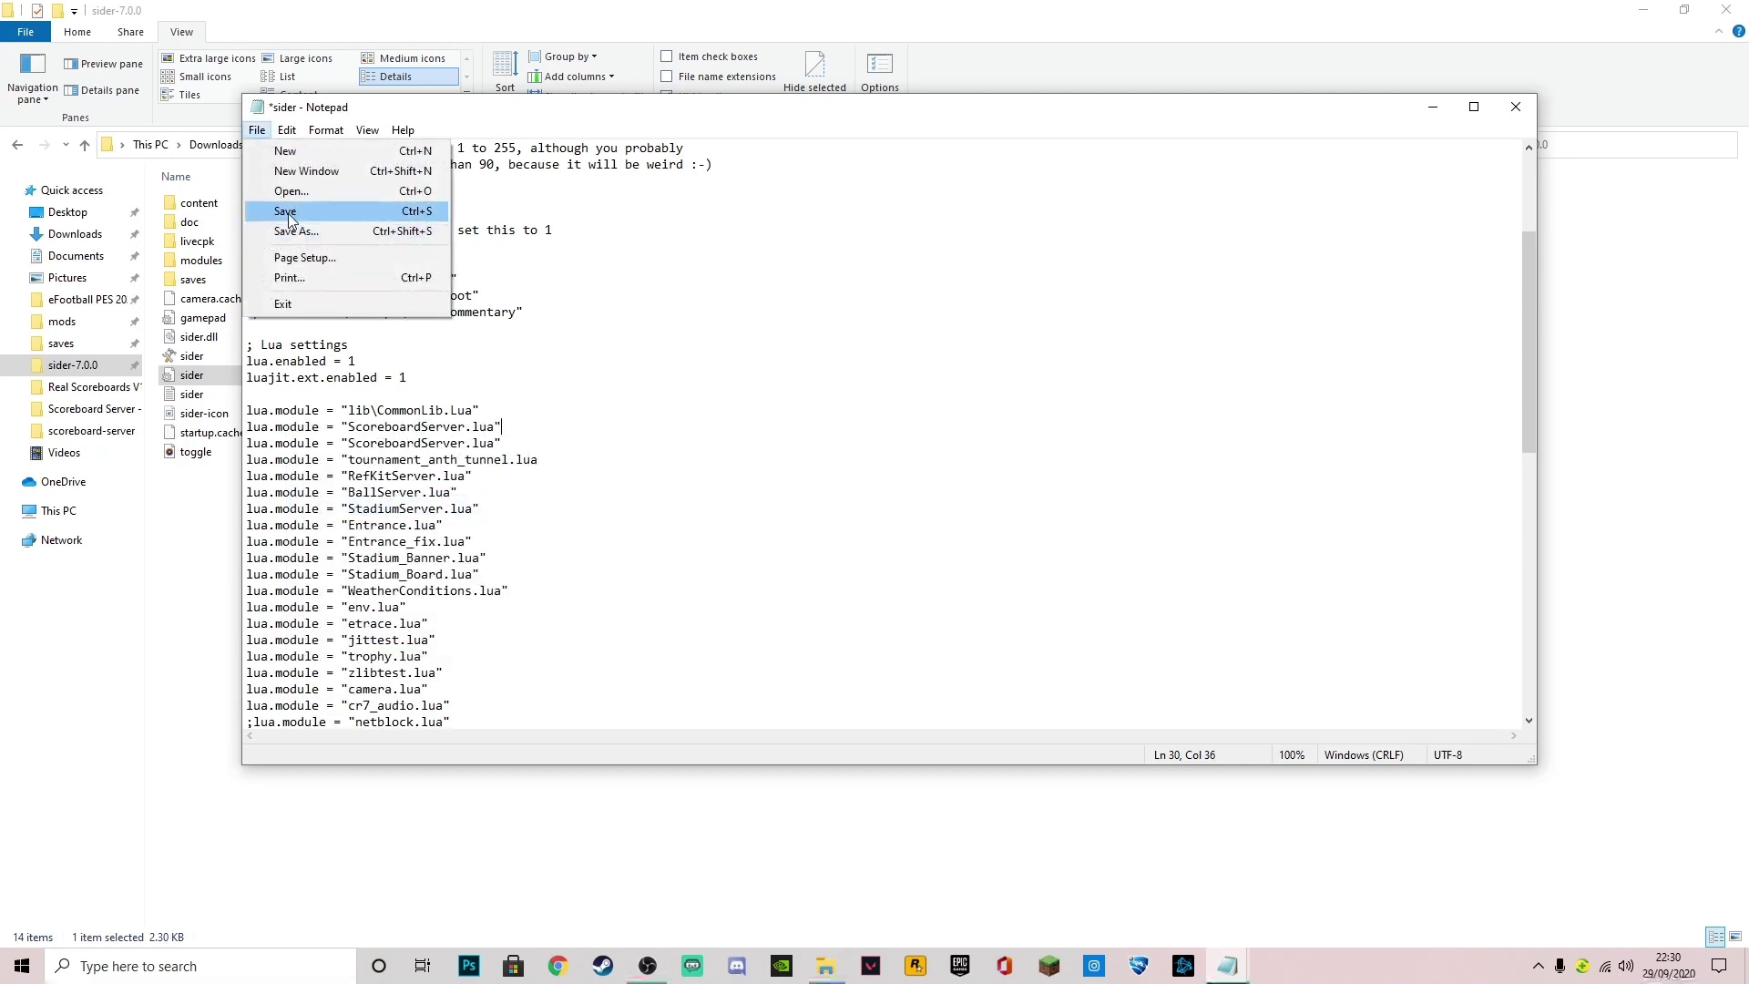
click(628, 350)
drag(502, 427, 239, 428)
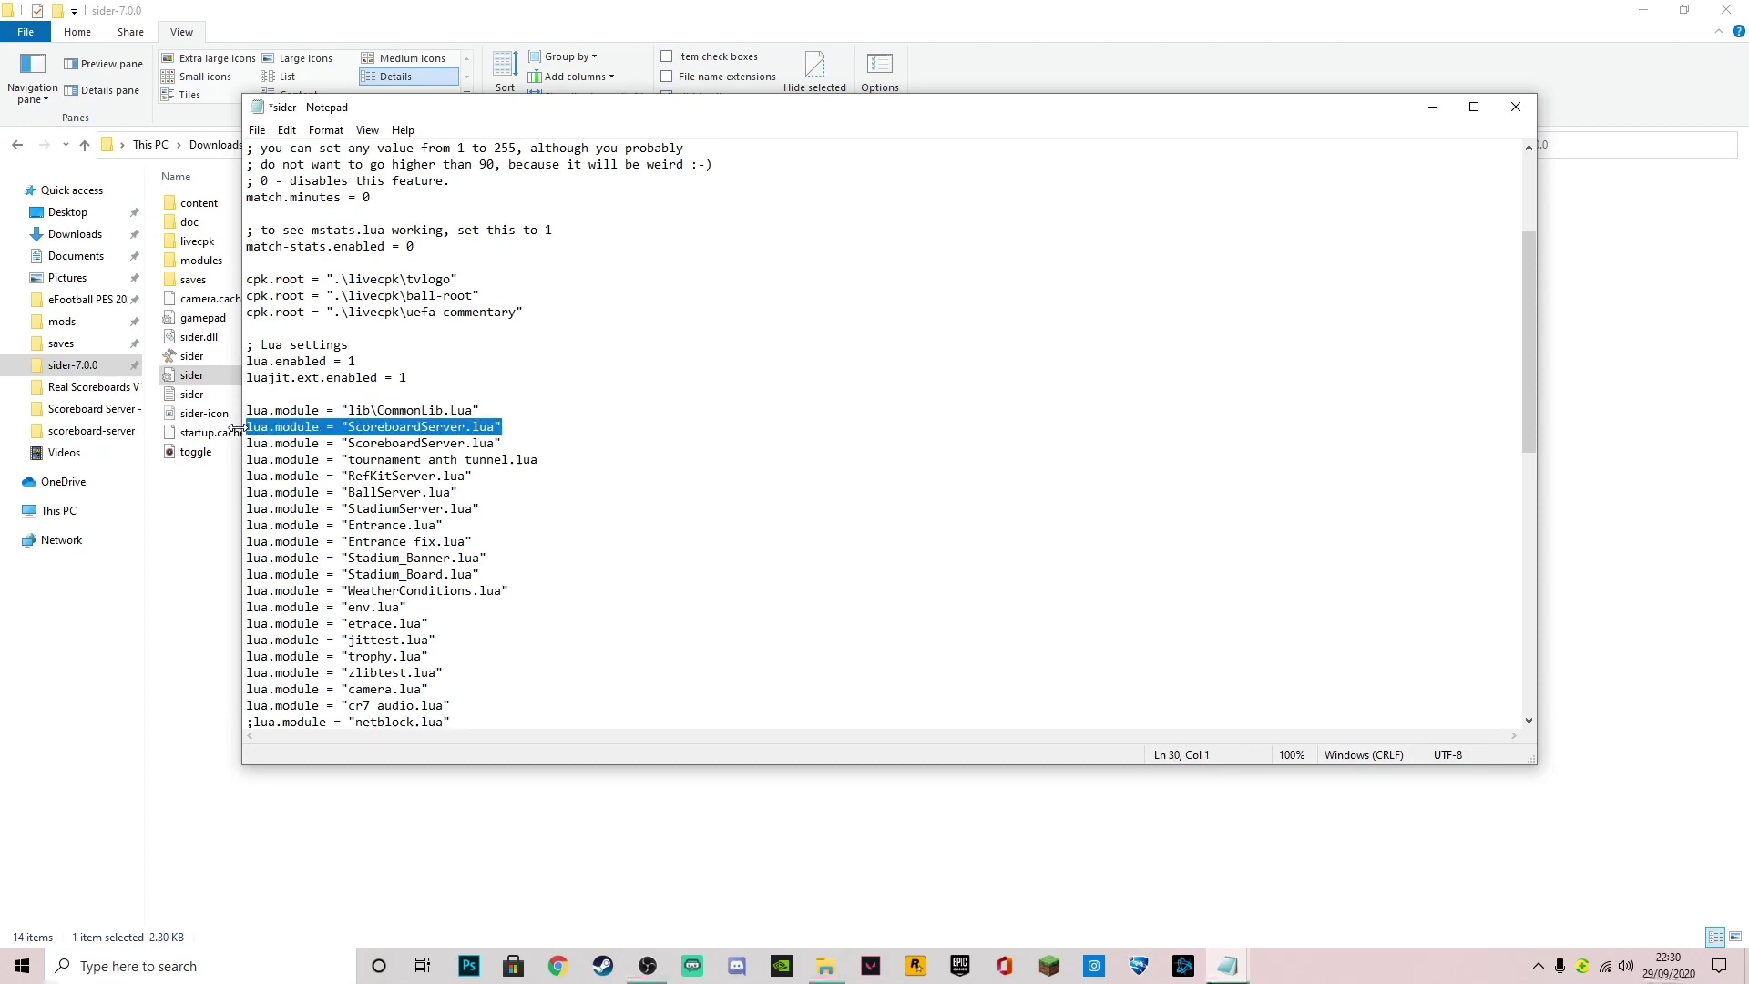
key(Delete)
key(BackSpace)
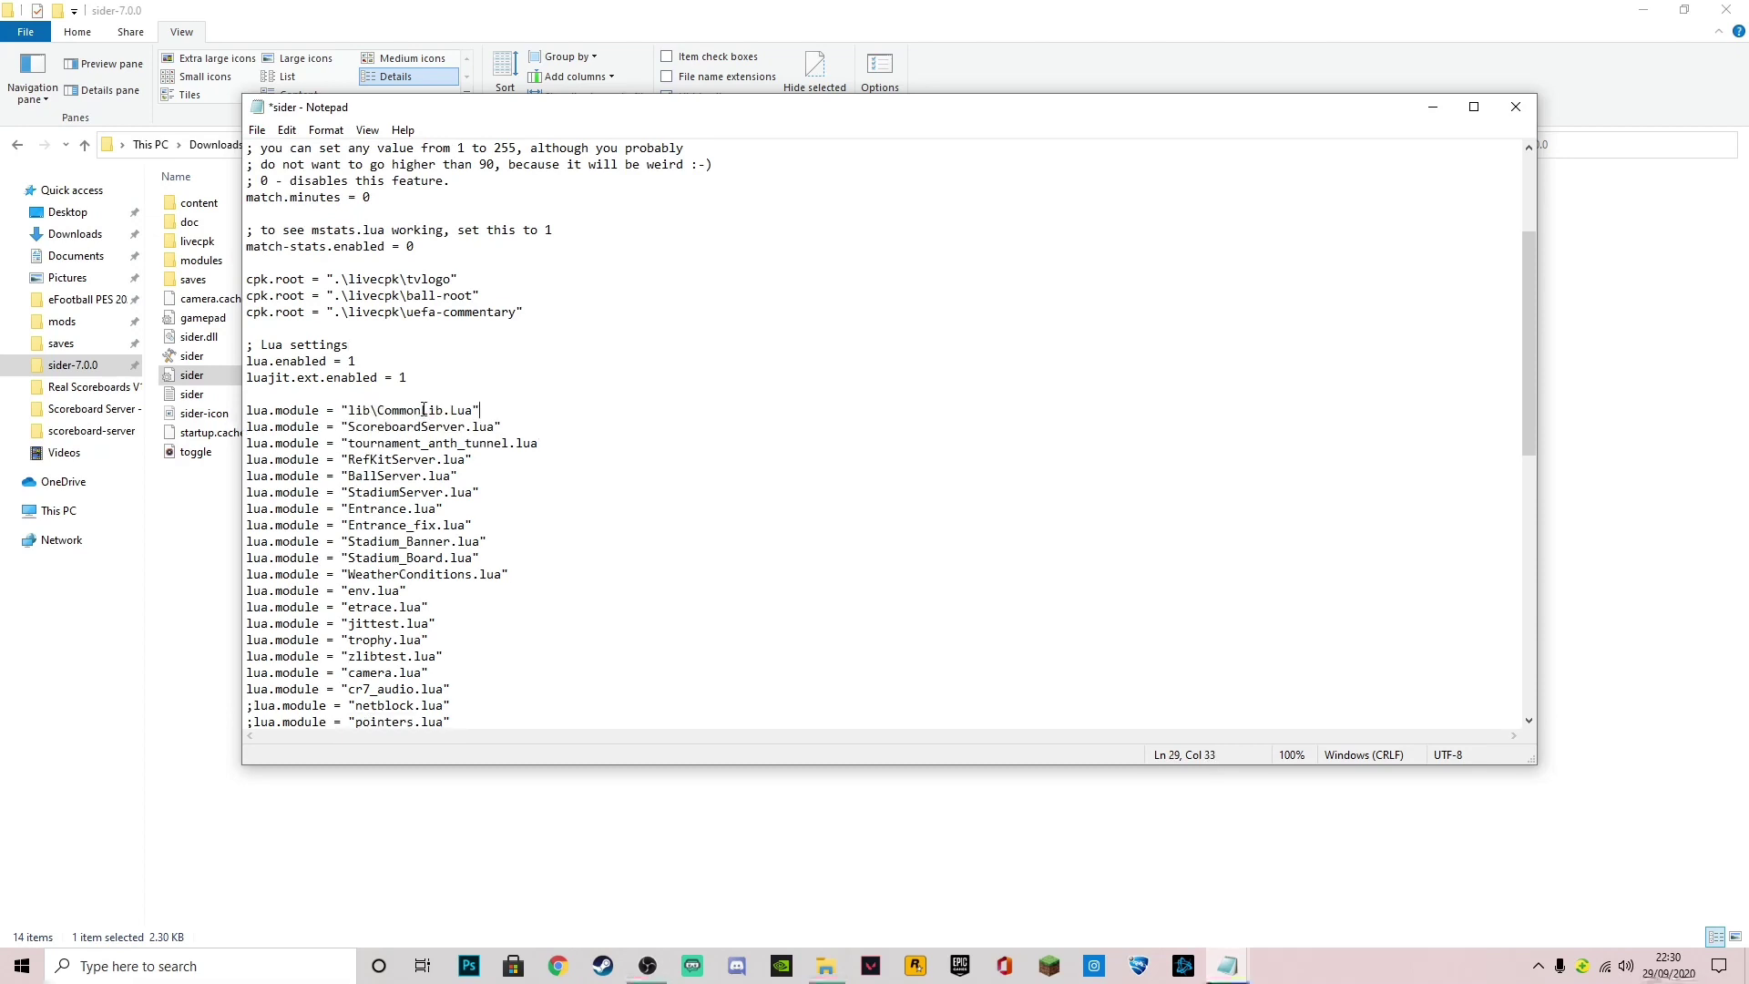
click(255, 130)
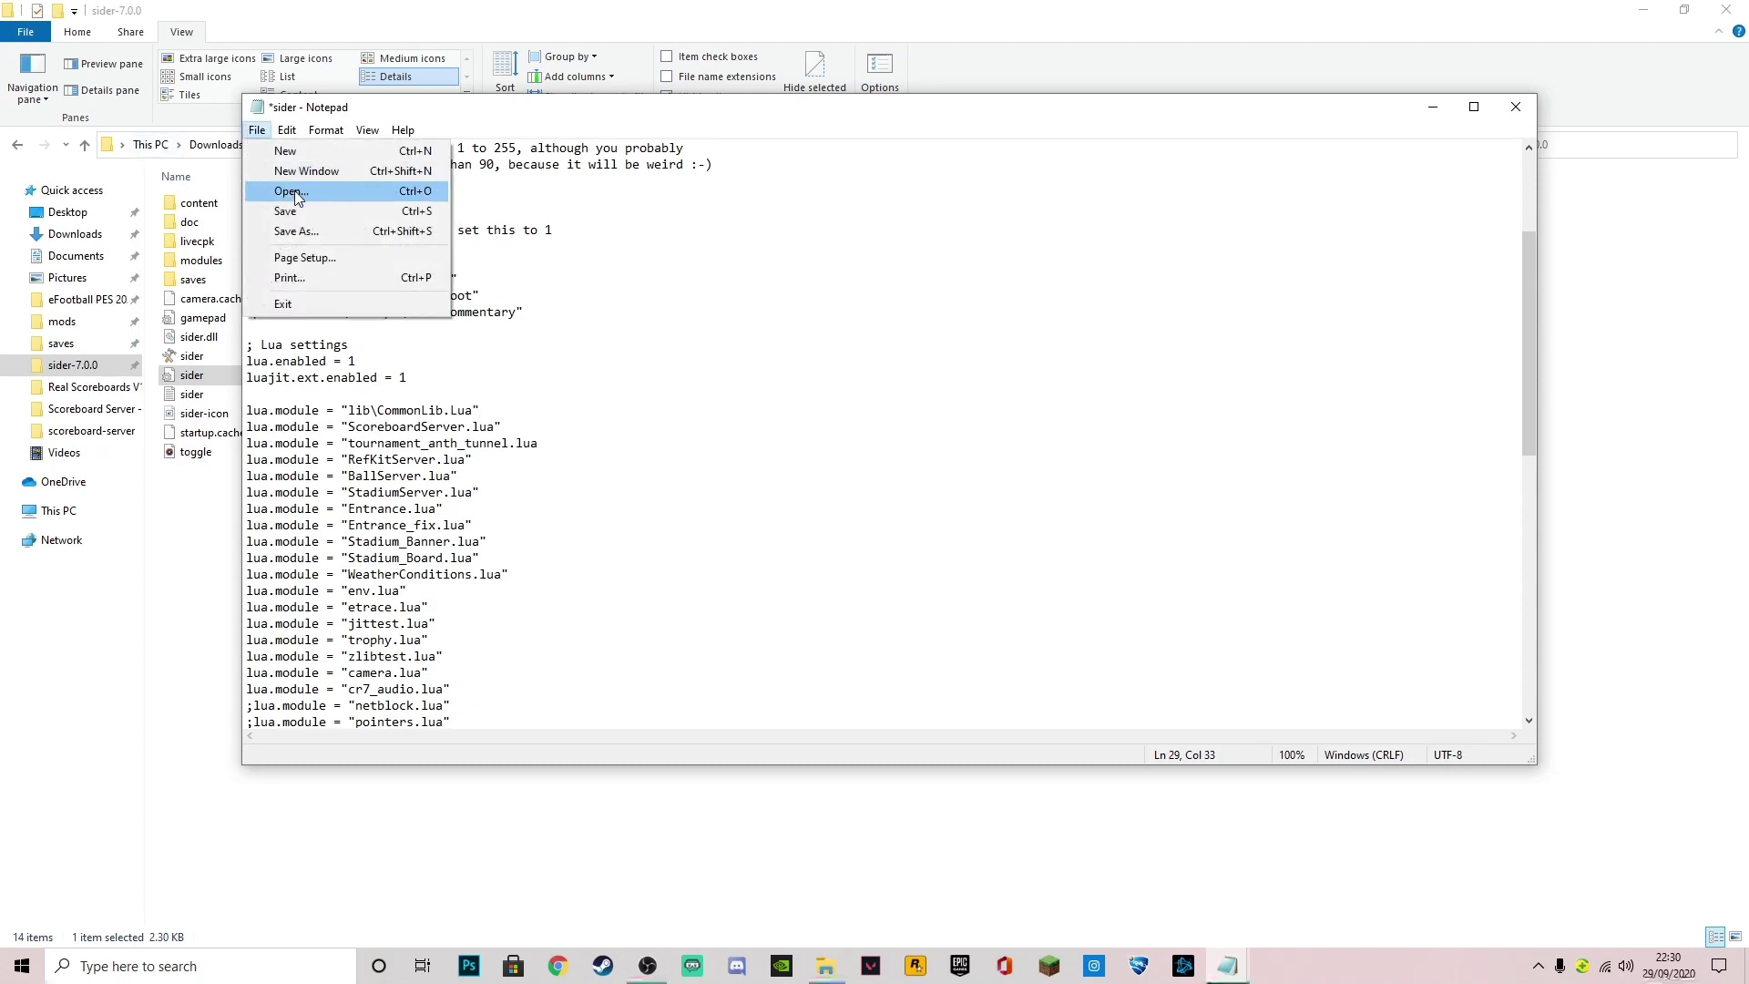
click(282, 215)
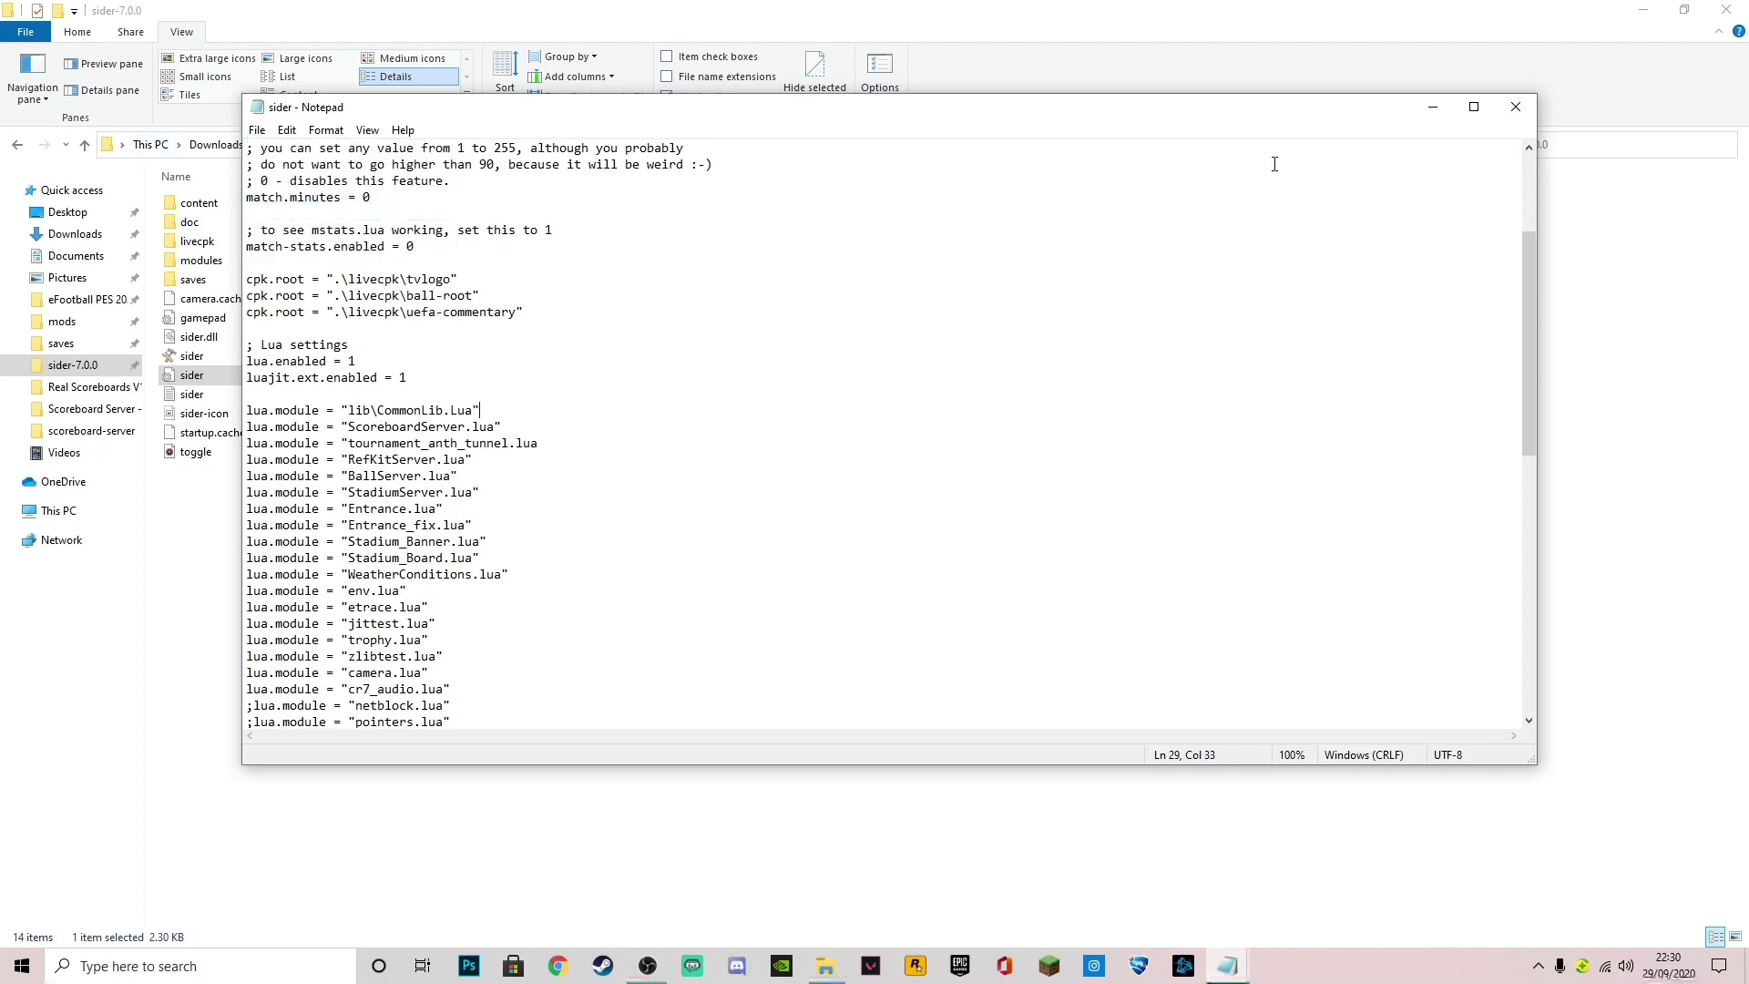
click(1514, 108)
click(1017, 325)
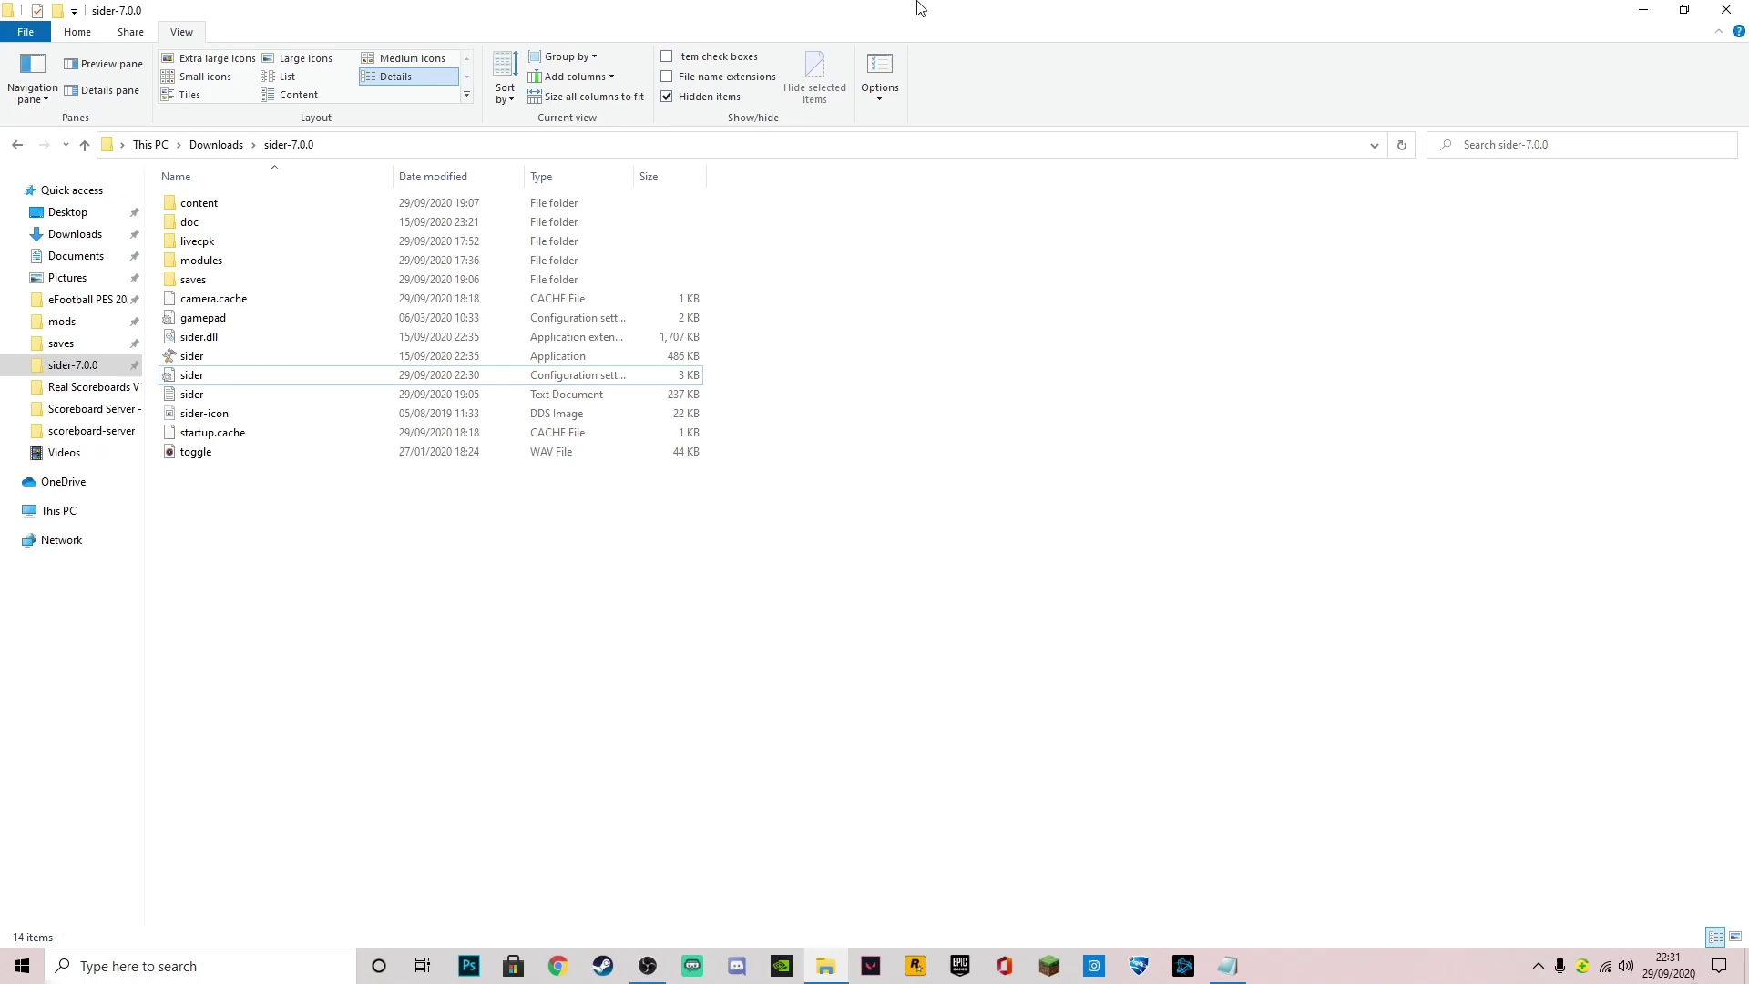
mouse_move(647, 964)
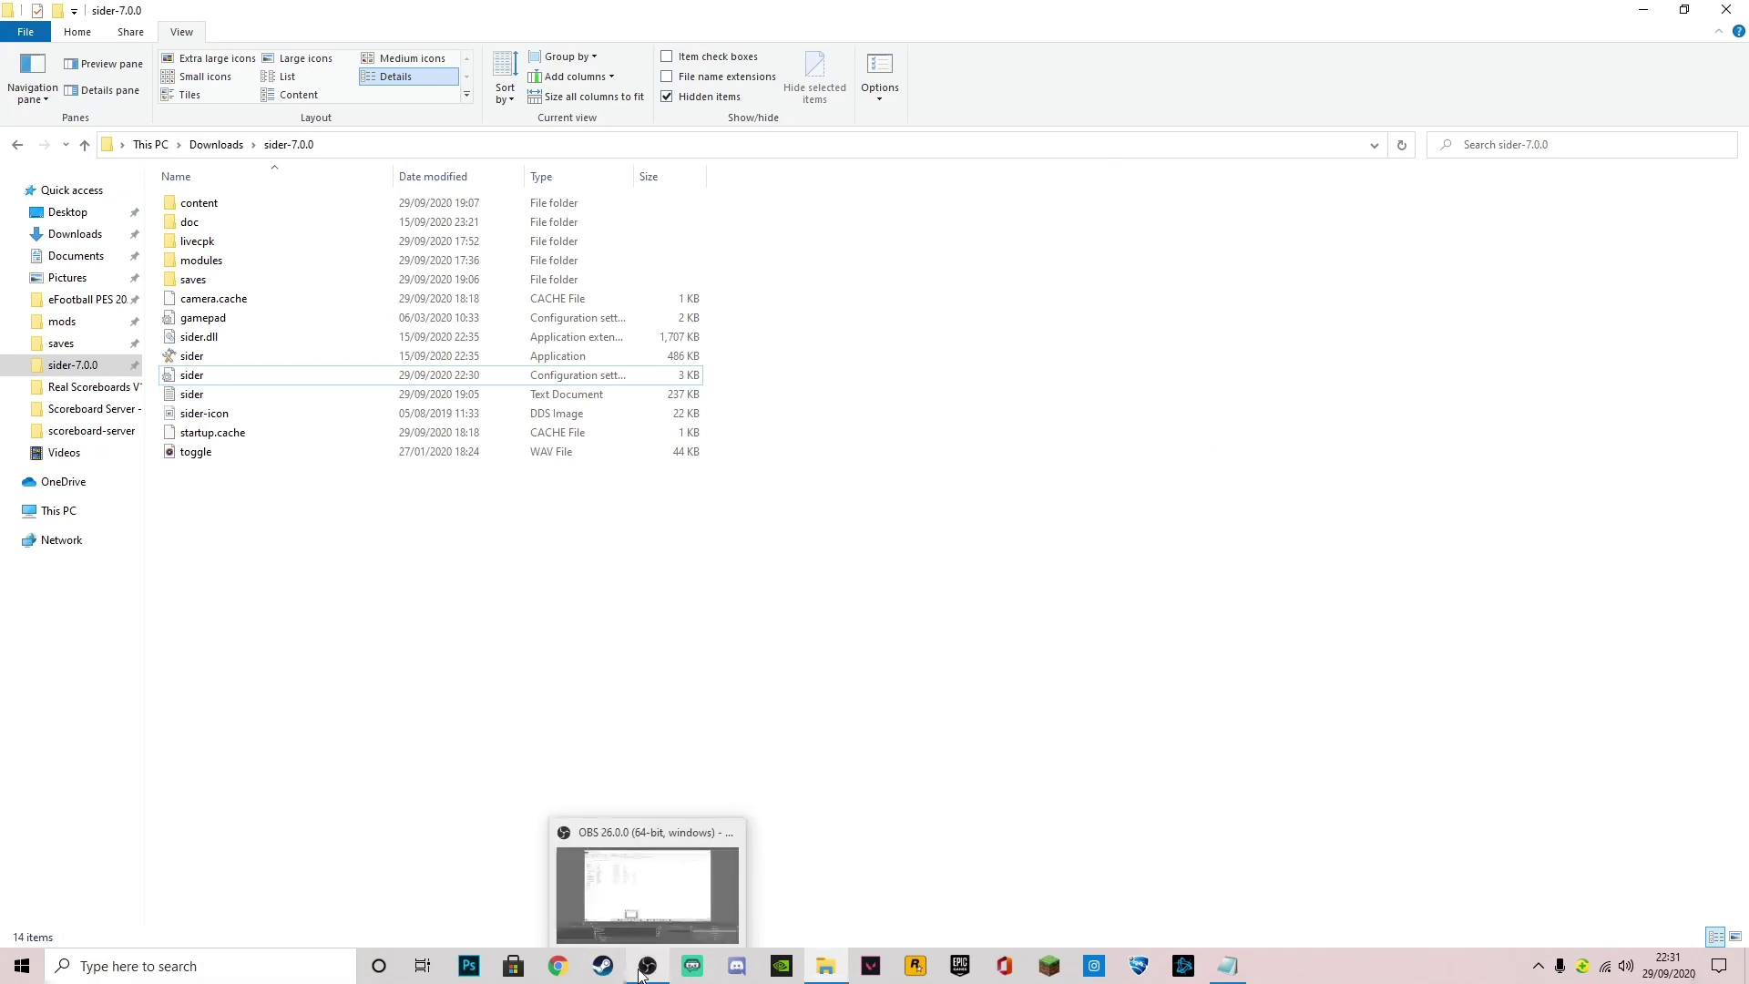